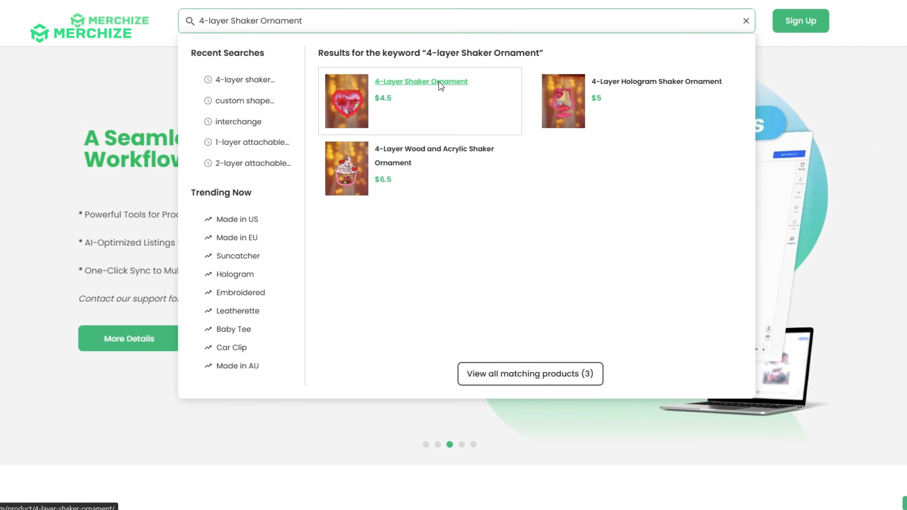
Step: Open the 4-Layer Shaker Ornament product page and go to its mockup and template download folder
click(439, 81)
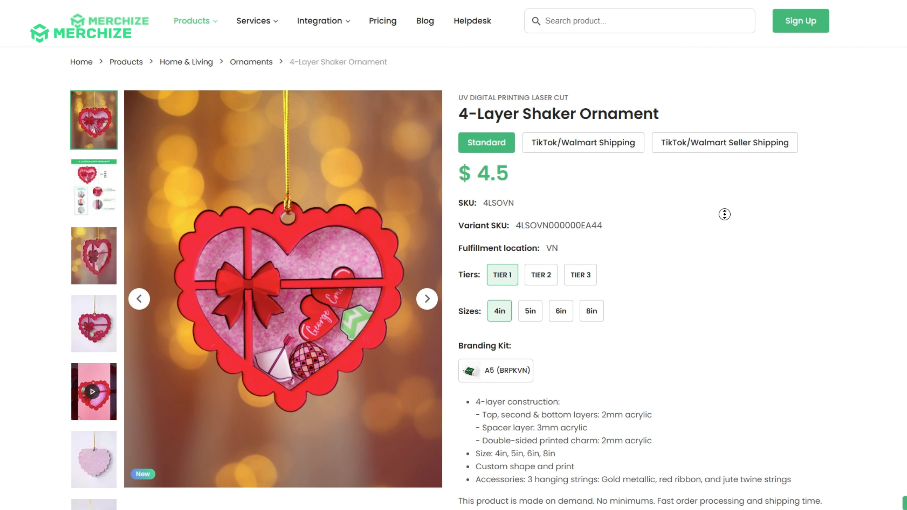
scroll(724, 213, down, 6)
scroll(722, 246, down, 12)
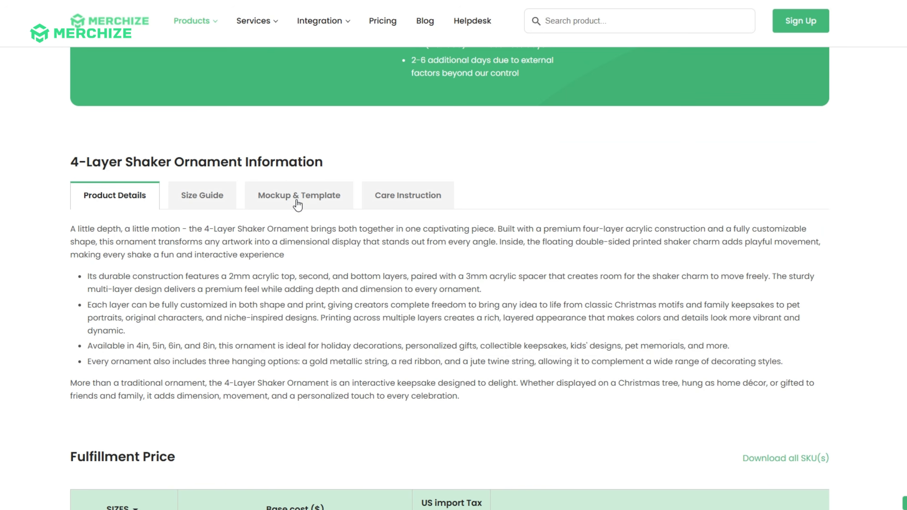
click(303, 206)
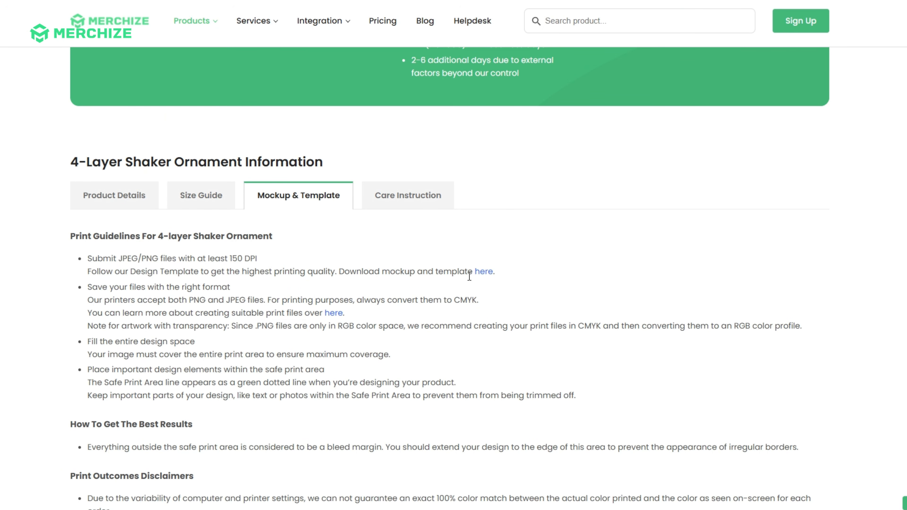
click(484, 273)
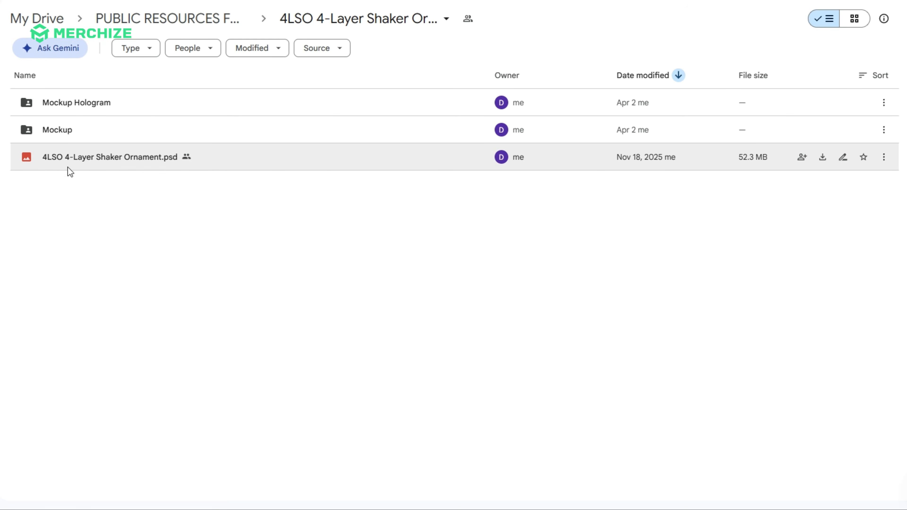
Step: Download 4LSO 4-Layer Shaker Ornament.psd from the Drive folder and open it in Photopea
right_click(153, 161)
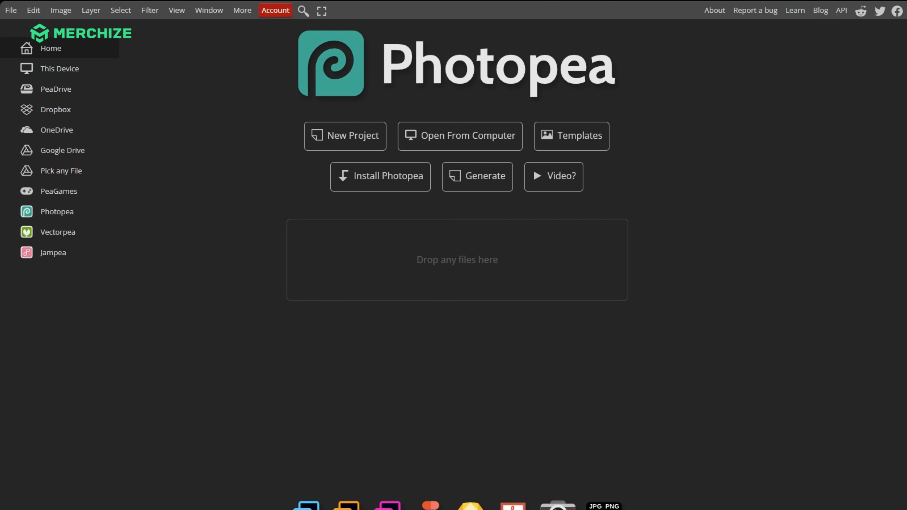
drag(401, 226, 436, 225)
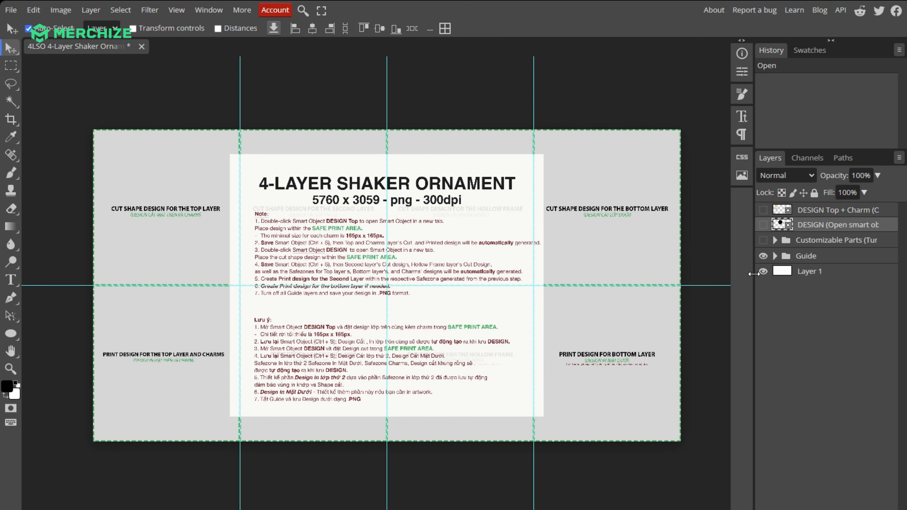
Step: Hide the Text Guide group inside Guide and show the Customizable Parts group
click(775, 256)
click(764, 273)
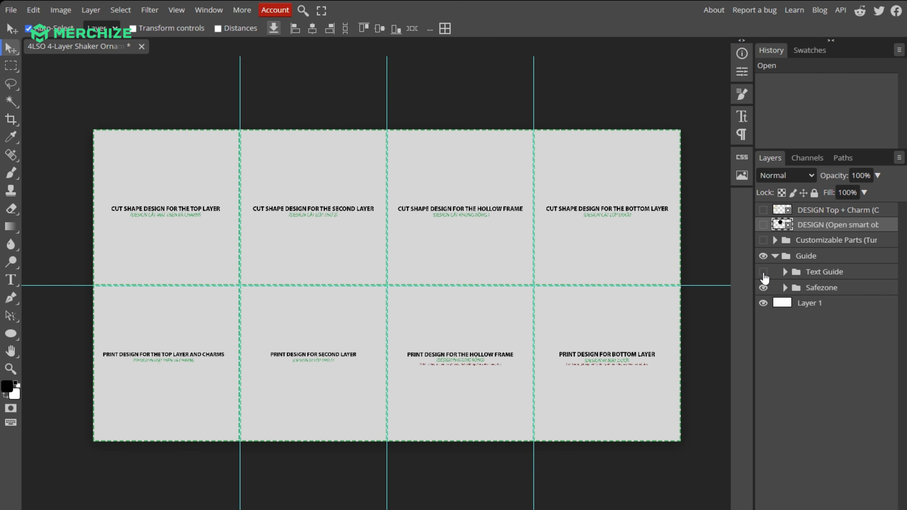
click(763, 240)
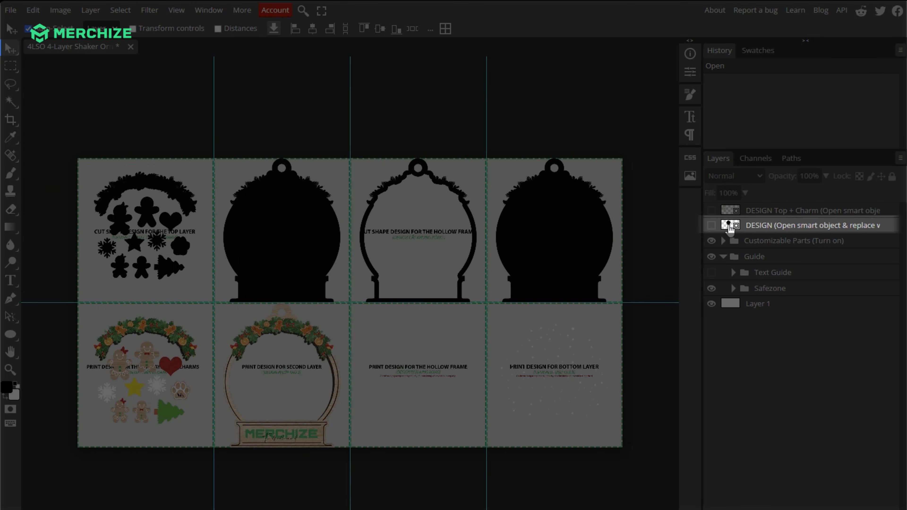
Step: Open the DESIGN smart object, hide its sample shape on Layer 1 and show the safe print area layer
click(729, 228)
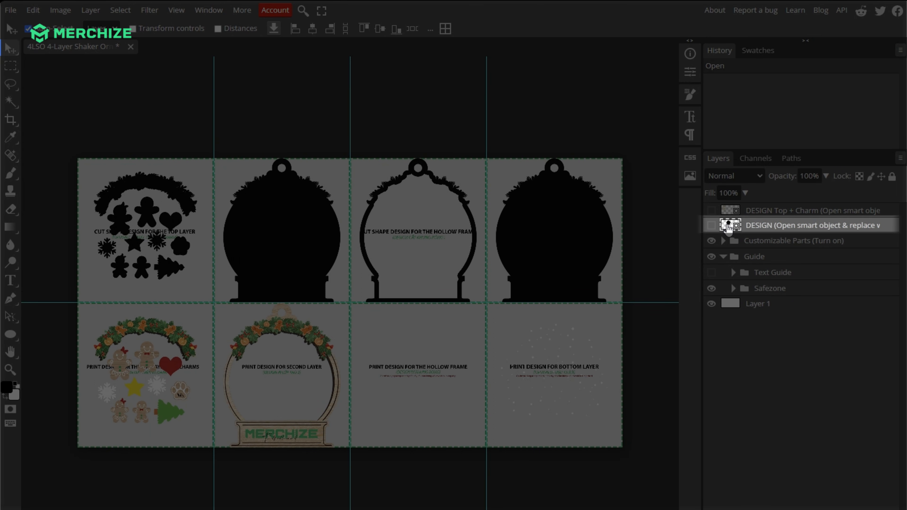
double_click(729, 228)
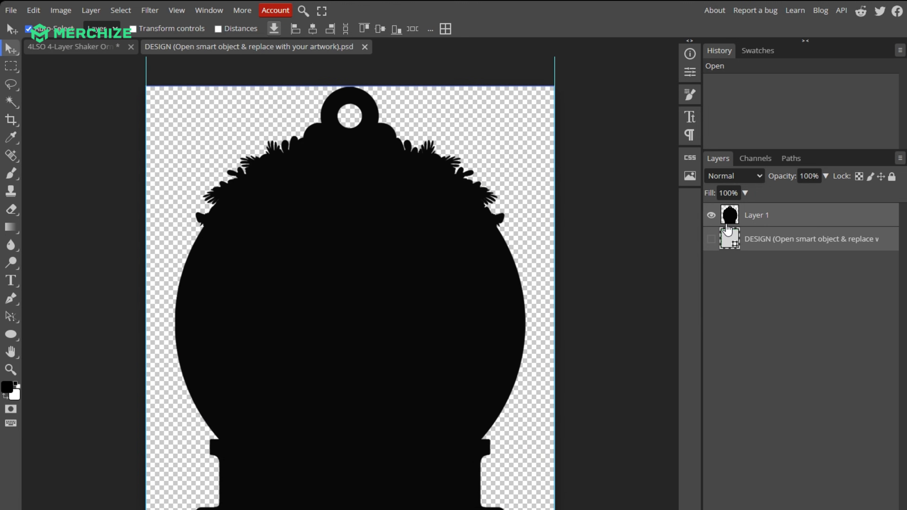
click(711, 216)
click(712, 238)
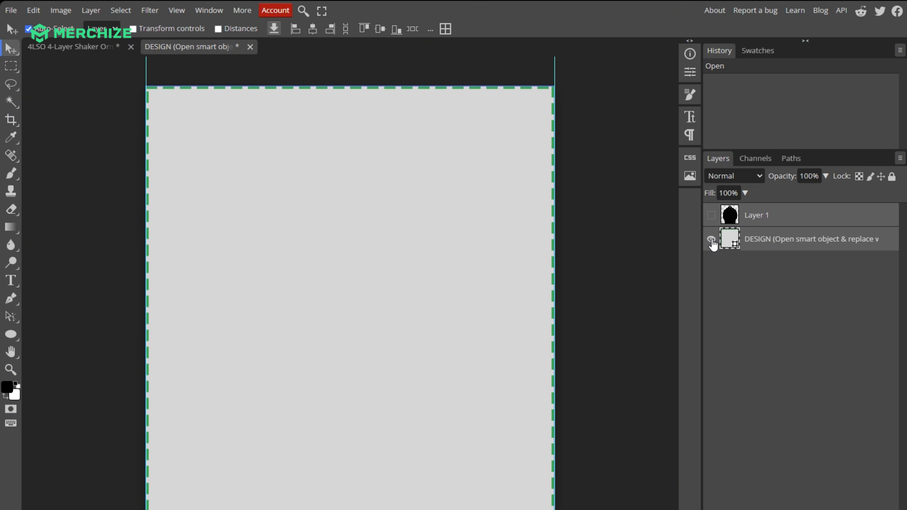
Step: Place the black cut-shape artwork "a" inside the safe print area of the DESIGN smart object
drag(223, 330, 223, 331)
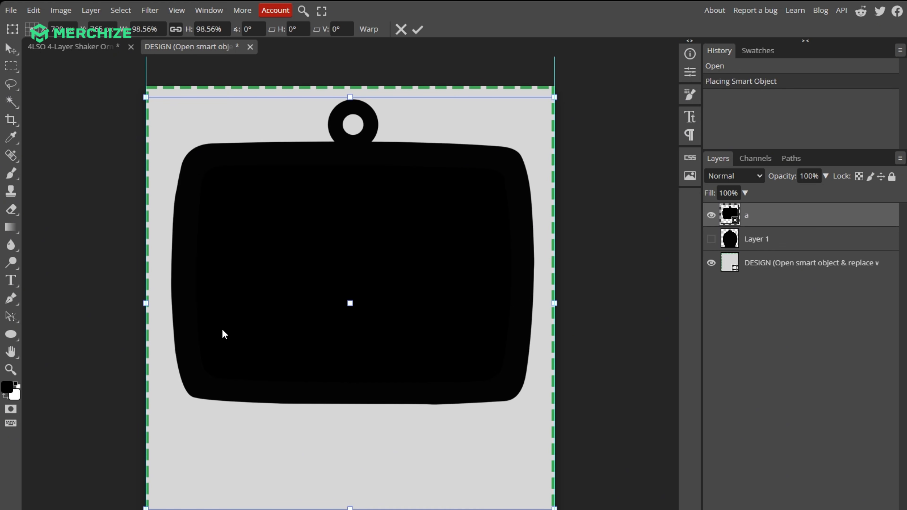
mouse_move(378, 253)
mouse_down()
mouse_move(377, 300)
mouse_move(379, 247)
mouse_up()
click(418, 29)
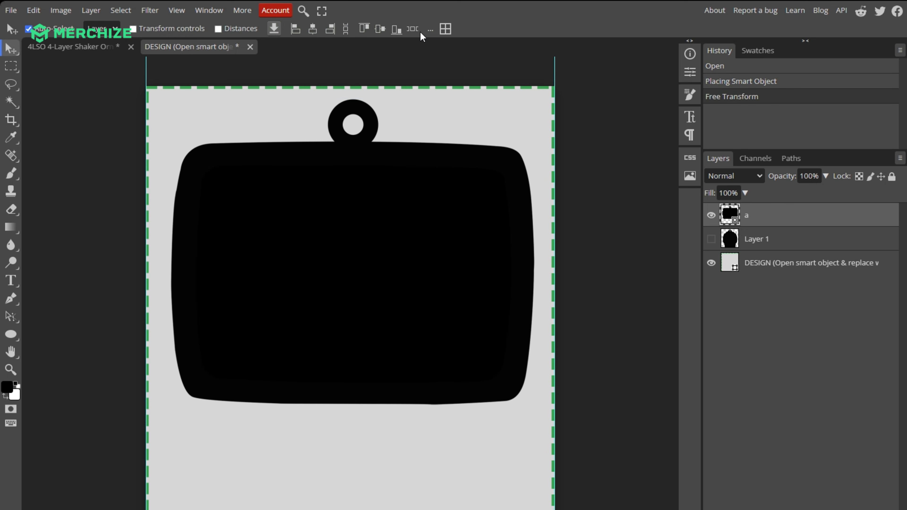
Step: Hide the safe print area layer, then save the DESIGN smart object and close it
click(711, 265)
click(12, 11)
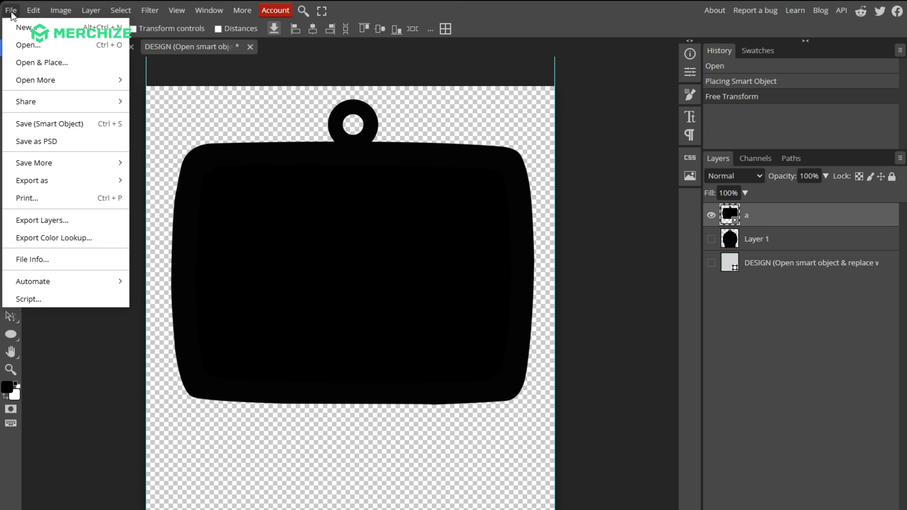
click(42, 125)
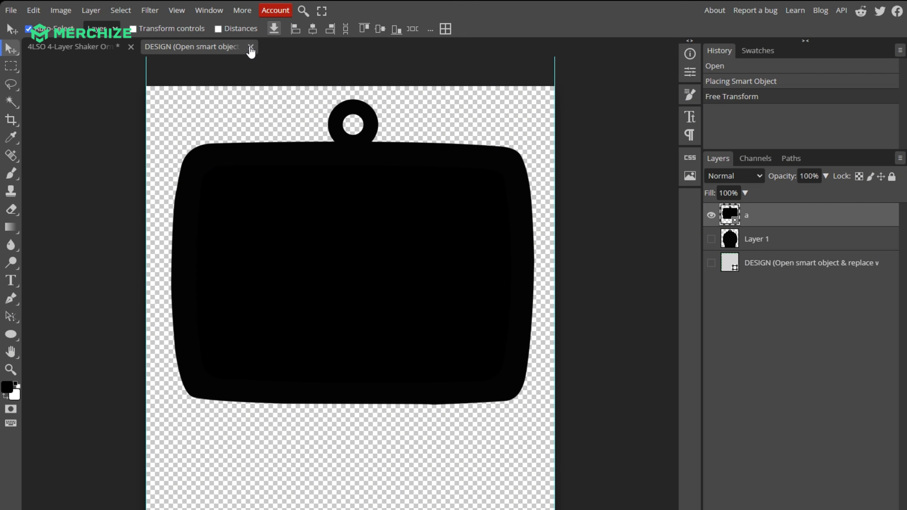
click(251, 47)
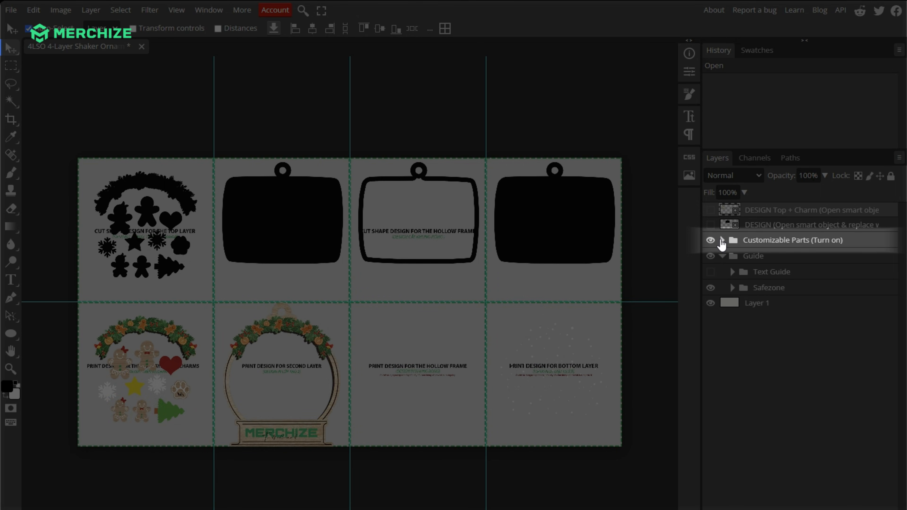
Step: Expand Customizable Parts and hide the Examle Printed Middle and Examle Printed Bottom layers
click(722, 240)
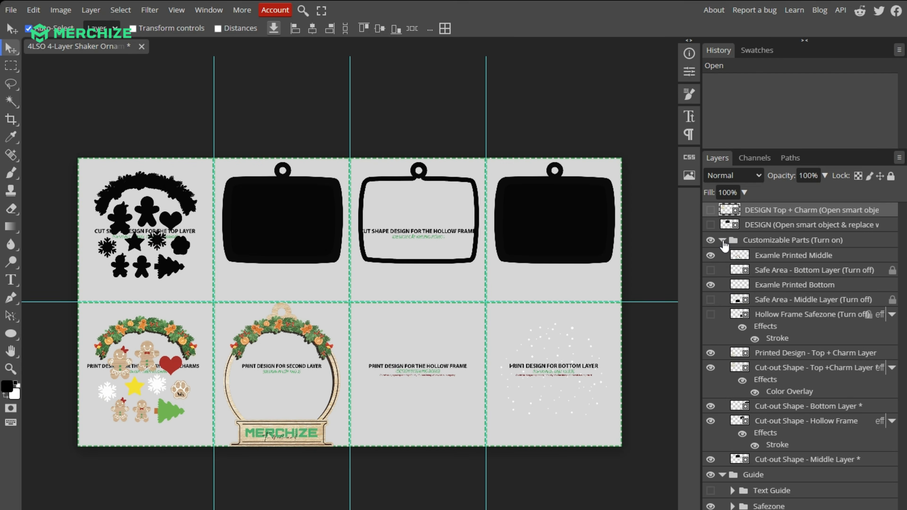
click(711, 255)
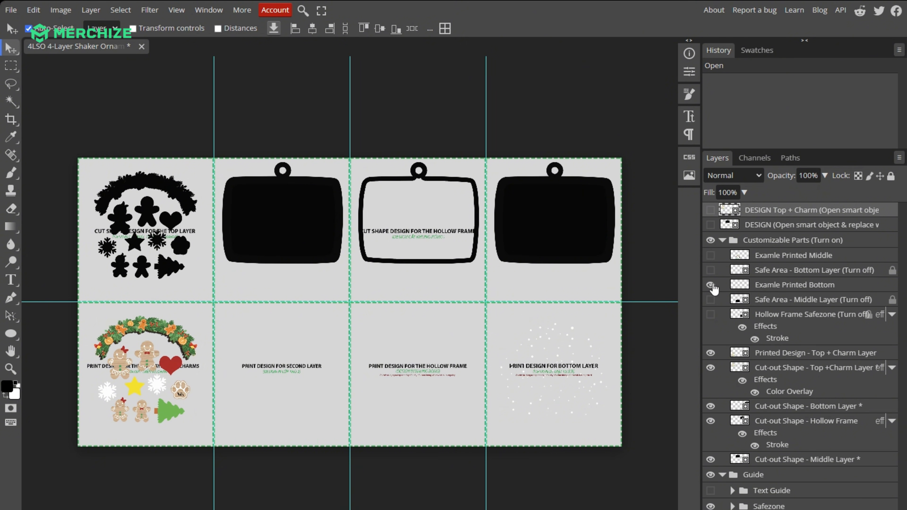
click(711, 285)
Step: Show the middle layer safe area, the hollow frame safezone and the bottom layer safe area as placement guides
click(711, 300)
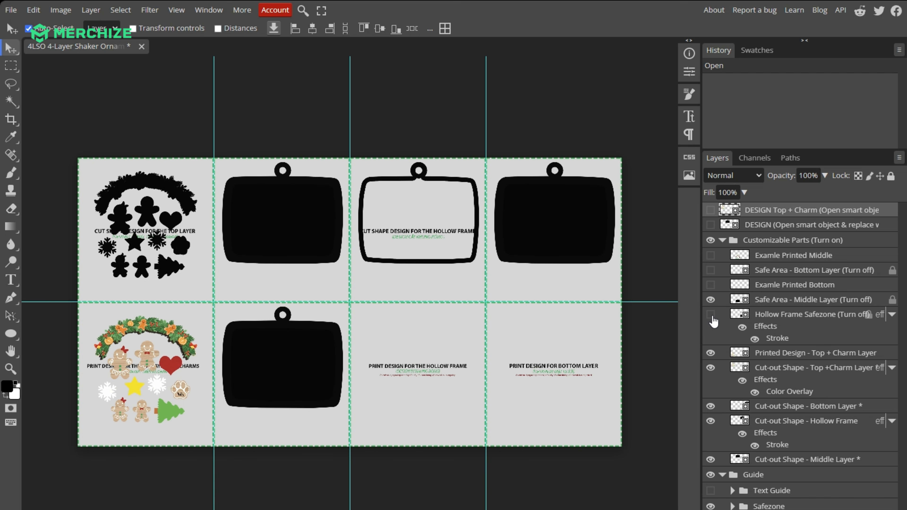
click(711, 315)
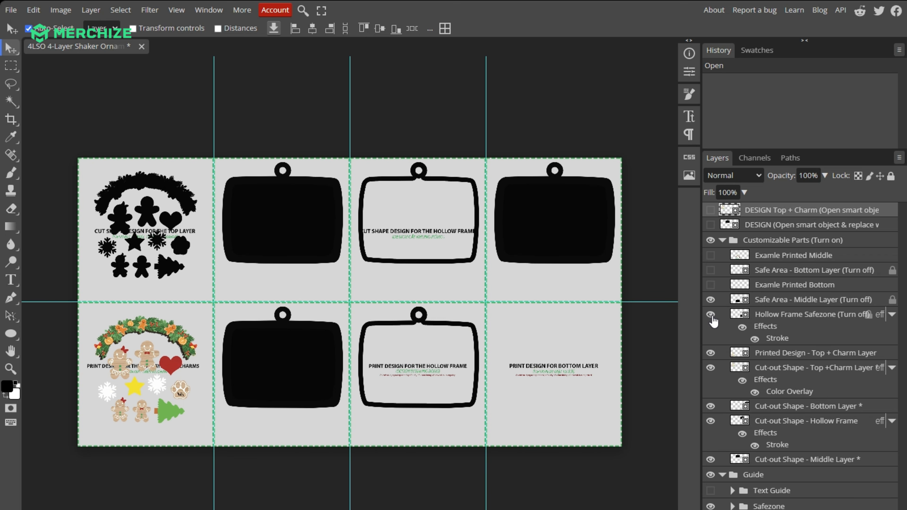
click(710, 271)
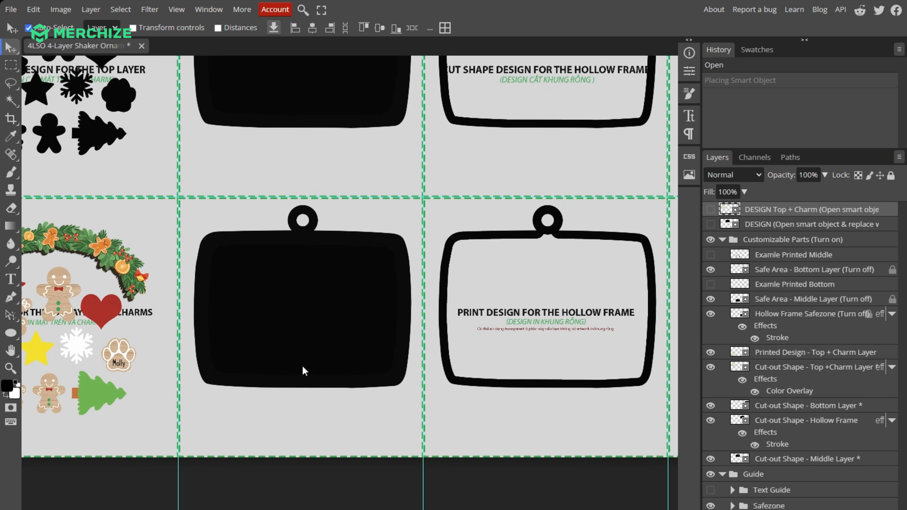
Step: Place the "Merry Christmas" wooden frame artwork "1" and align it over the second layer's print safe area
drag(302, 365, 267, 365)
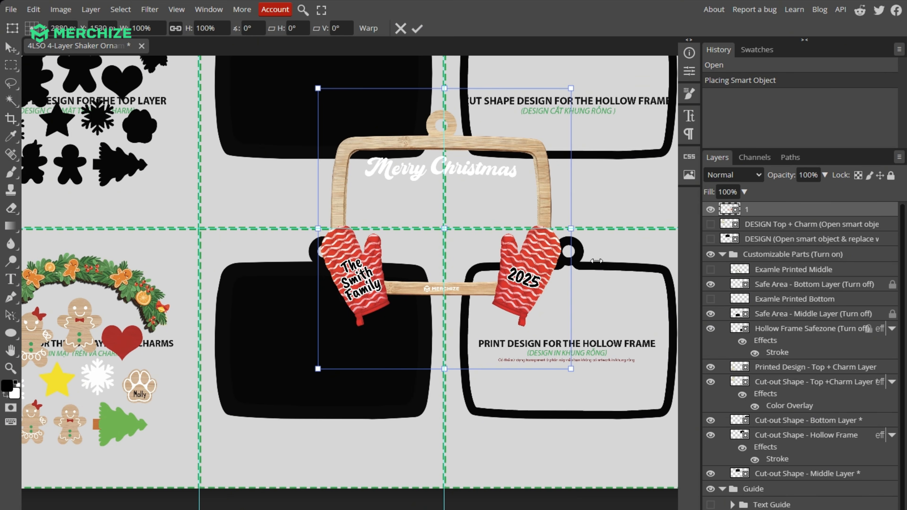
key(Return)
drag(368, 274, 358, 274)
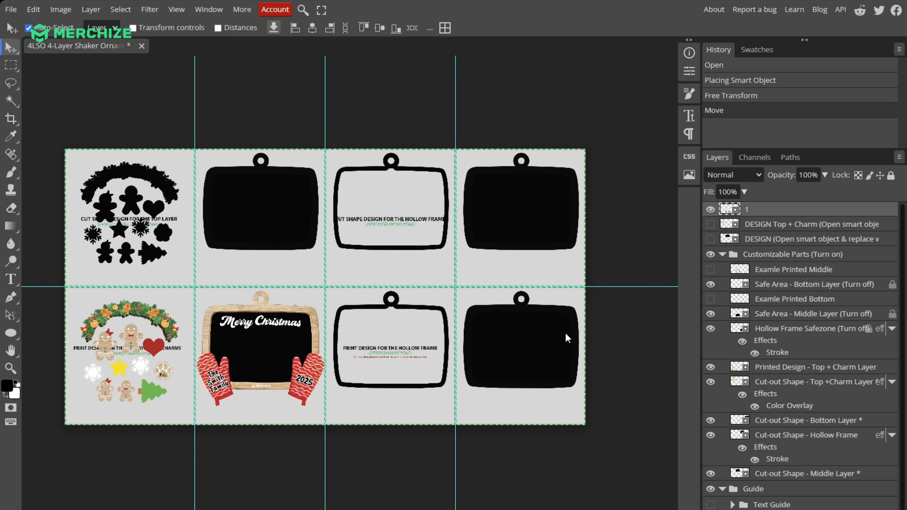
Step: Place the snowy wooden frame artwork "2" and align it over the bottom layer's print safe area
scroll(568, 331, up, 5)
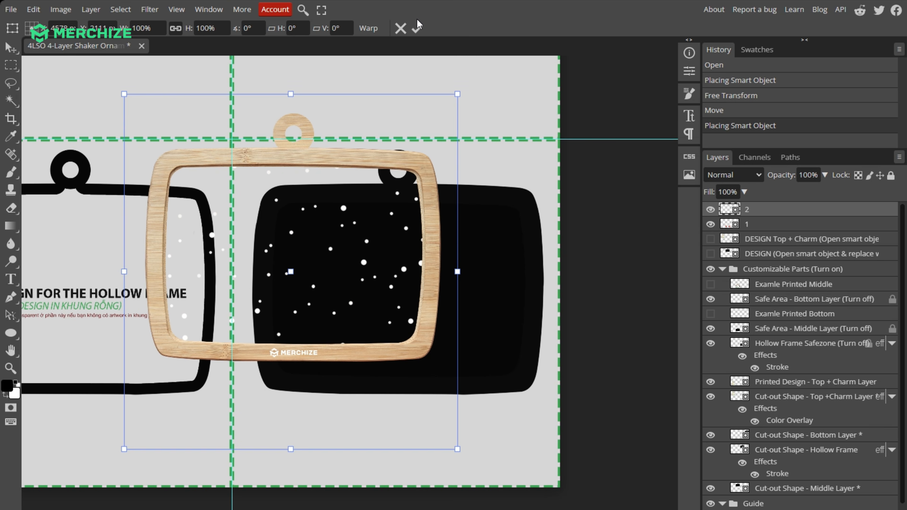
click(417, 28)
drag(307, 200, 403, 191)
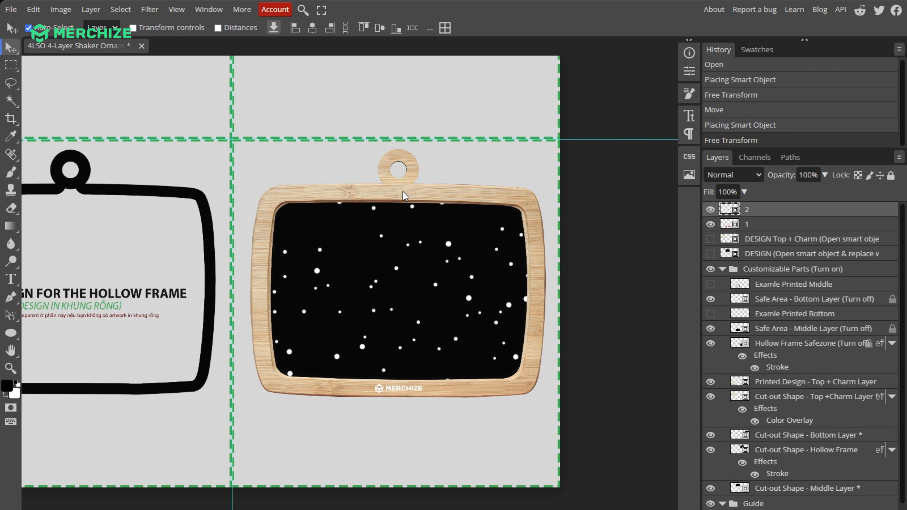
Step: Hide the bottom layer safe area, the middle layer safe area and the hollow frame safezone
scroll(388, 384, down, 5)
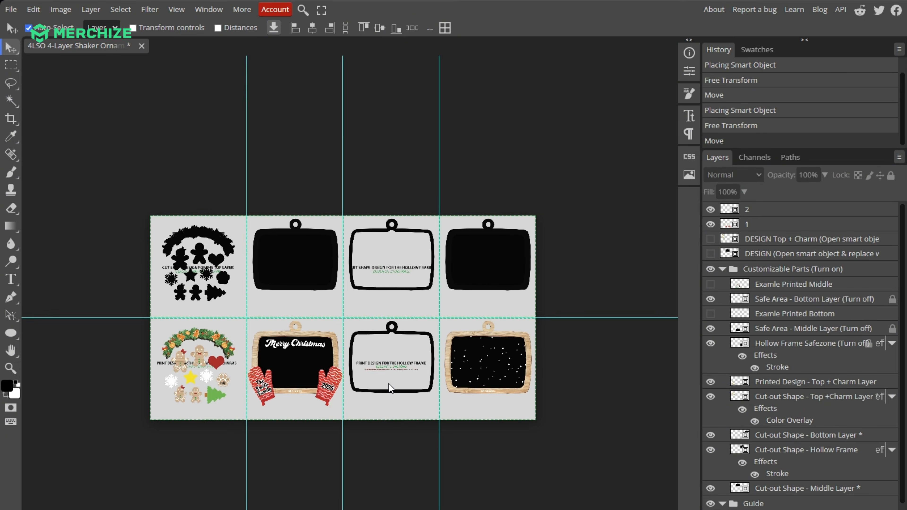
scroll(391, 383, up, 5)
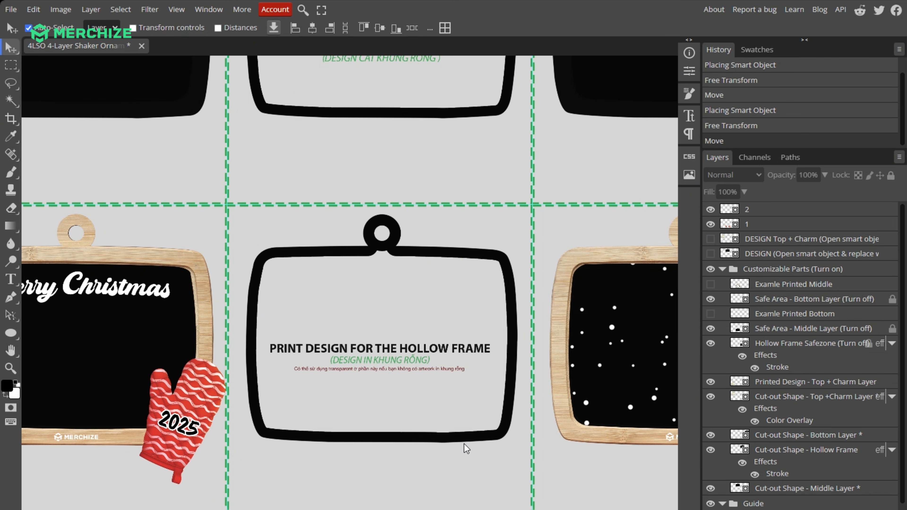
scroll(464, 444, down, 5)
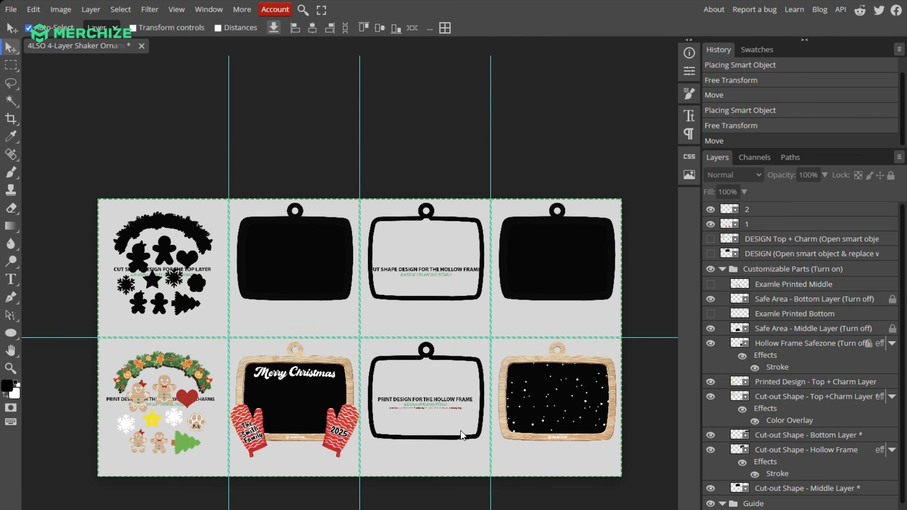
click(711, 299)
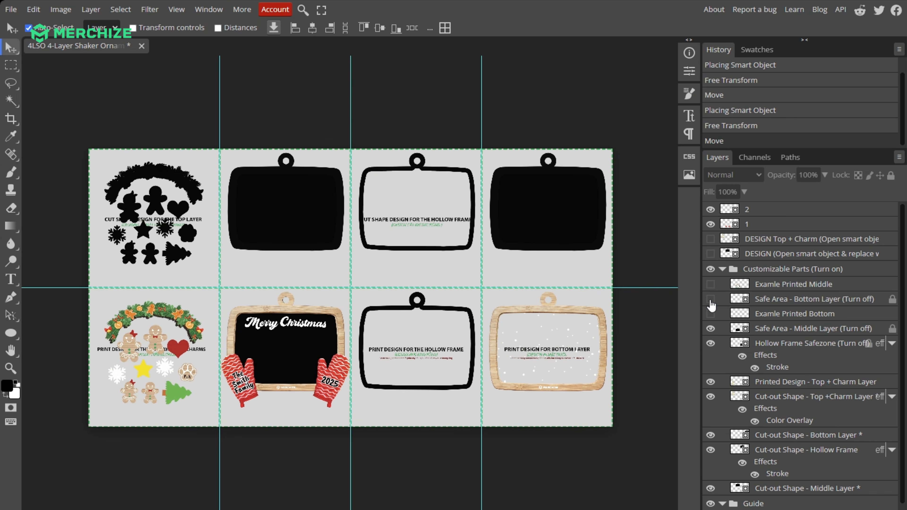
click(711, 328)
click(711, 343)
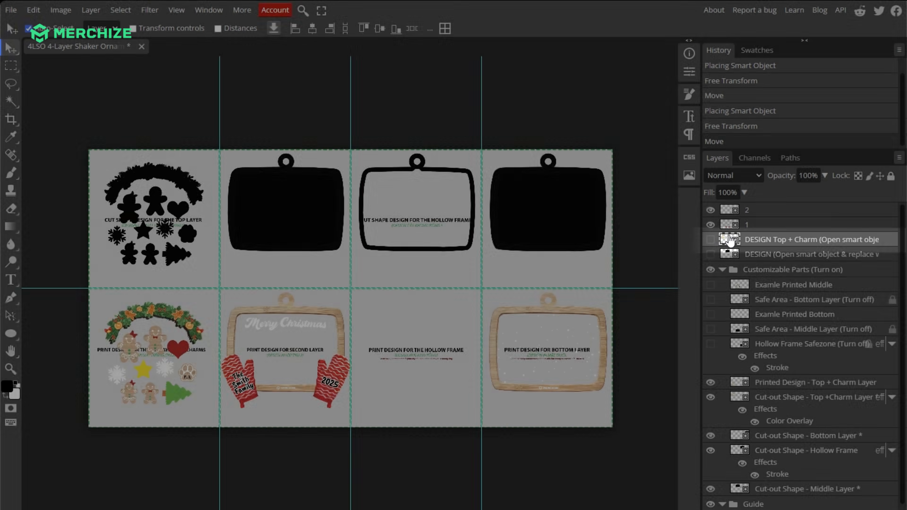
Step: Open the DESIGN Top + Charm smart object, hide its sample charms and garland, and show the safe print area layer
double_click(728, 238)
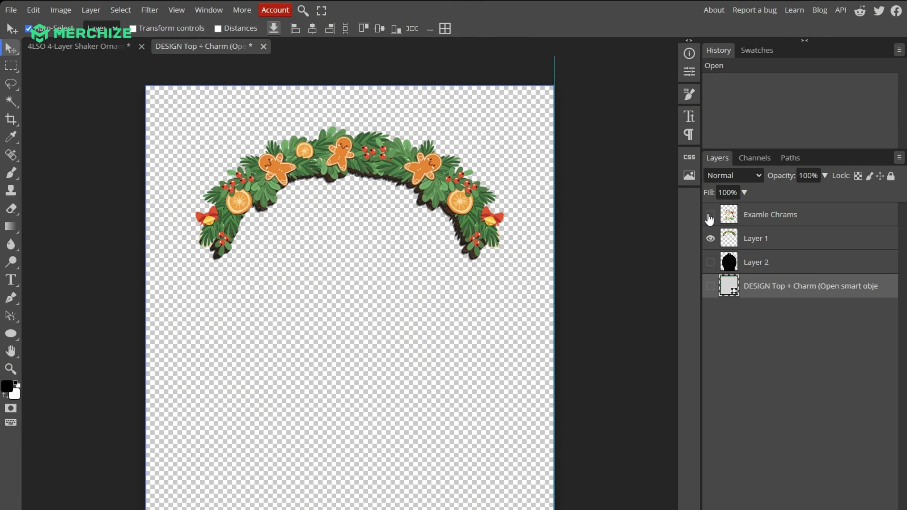
click(710, 238)
click(711, 286)
Step: Place the "top layer" mittens artwork and the "charms" gingerbread artwork within the safe print area
drag(710, 288, 381, 328)
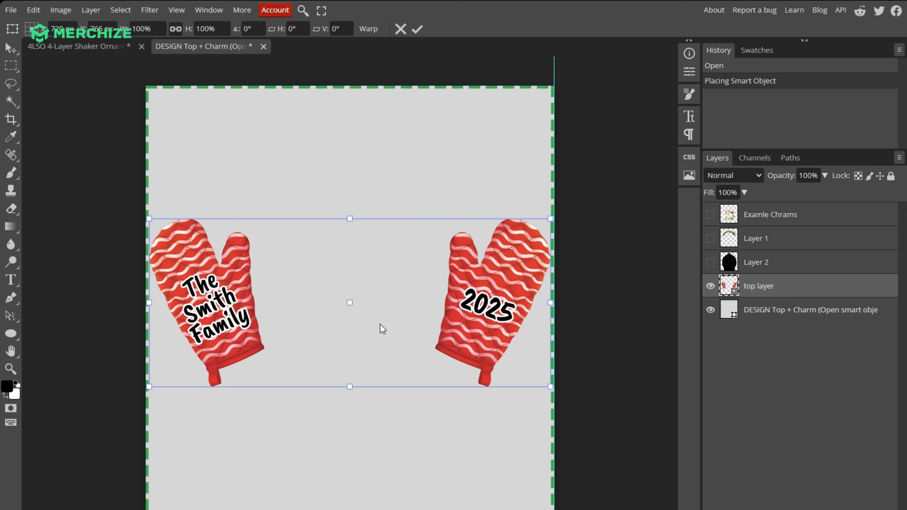
click(418, 29)
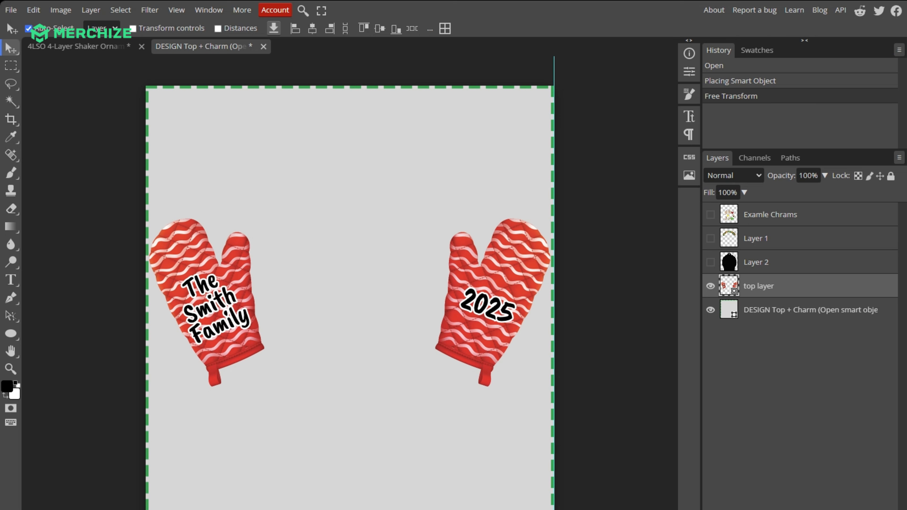
drag(550, 464, 332, 283)
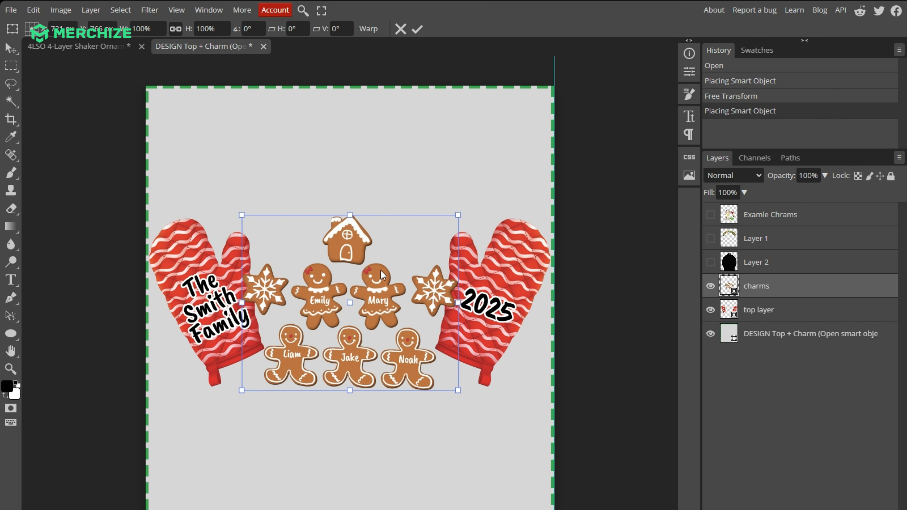
click(416, 28)
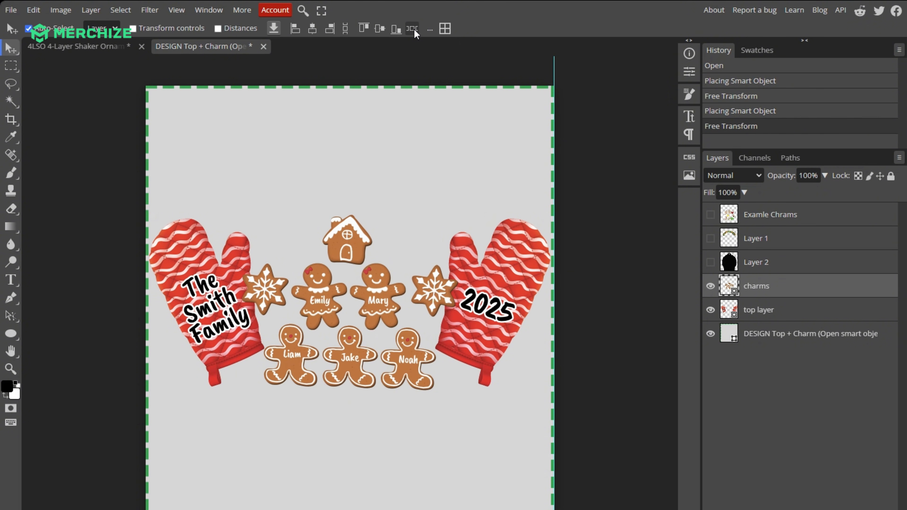
Step: Move the charms up between the mittens and overlay a copy of the second-layer artwork "1", aligning its mittens with the top layer's
drag(368, 301, 368, 216)
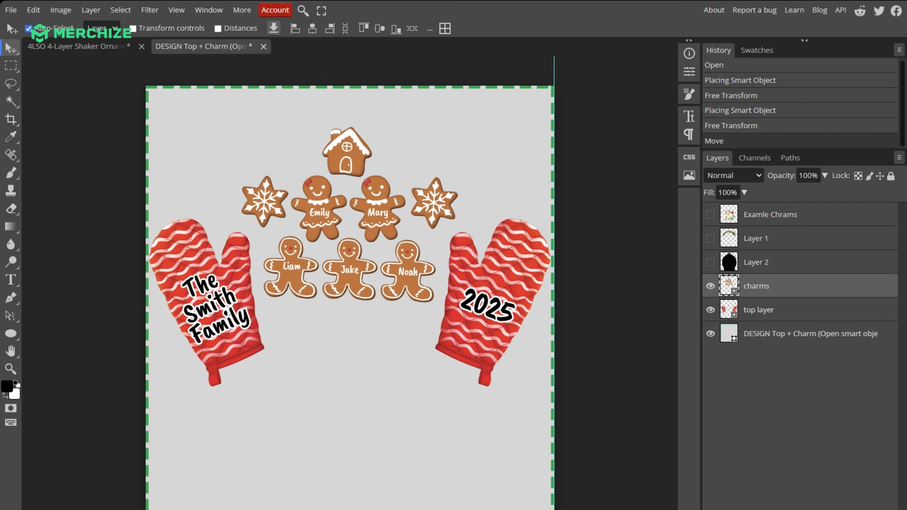
click(79, 46)
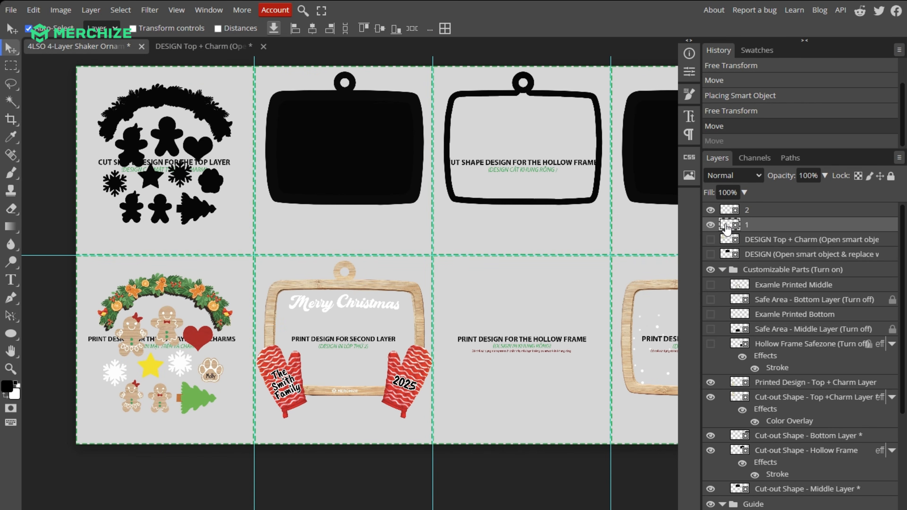
double_click(727, 226)
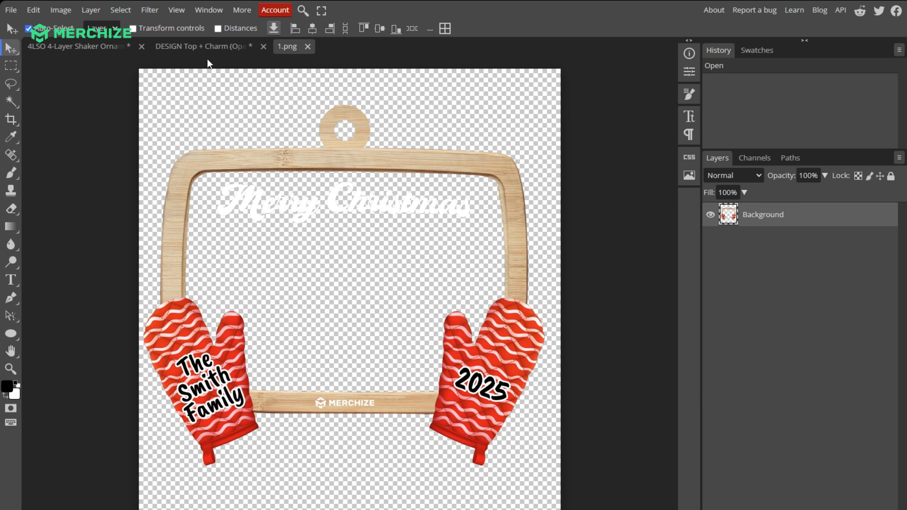
click(202, 46)
key(ctrl+v)
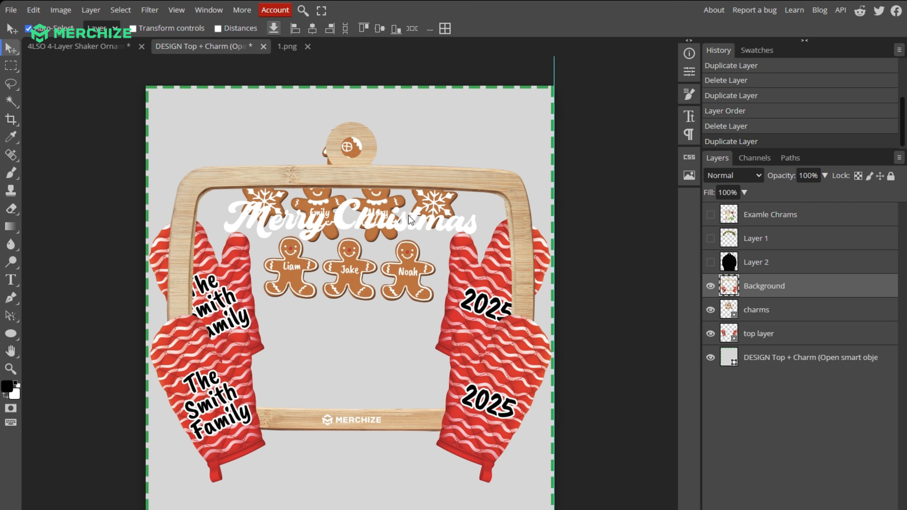
drag(422, 177, 416, 81)
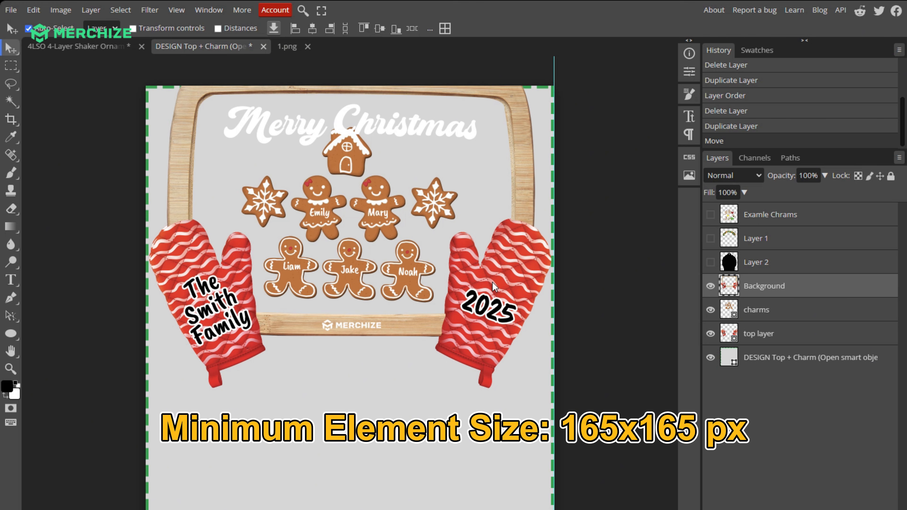
Step: Hide the overlaid frame artwork and the safe print area layer, and save the DESIGN Top + Charm smart object
click(711, 286)
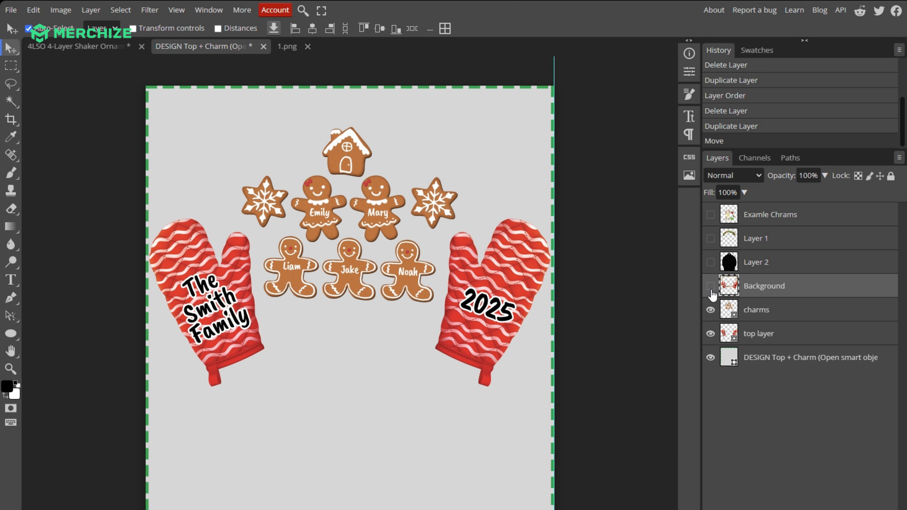
click(710, 358)
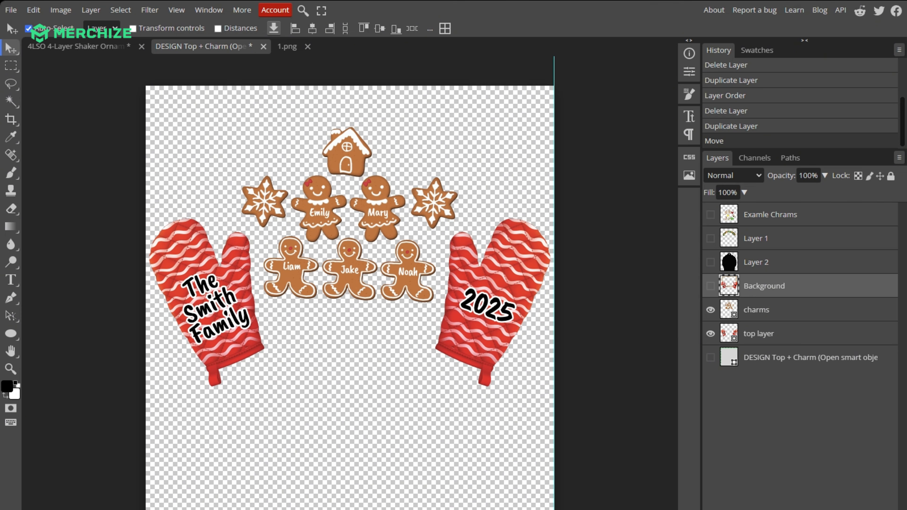
click(11, 10)
click(42, 122)
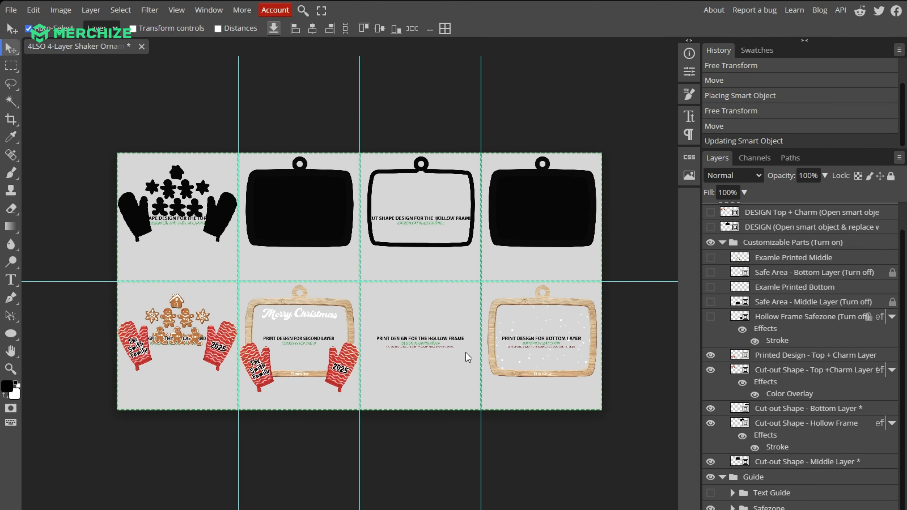
Step: Hide the Guide group and export the finished shaker ornament template as a PNG named "design"
click(710, 478)
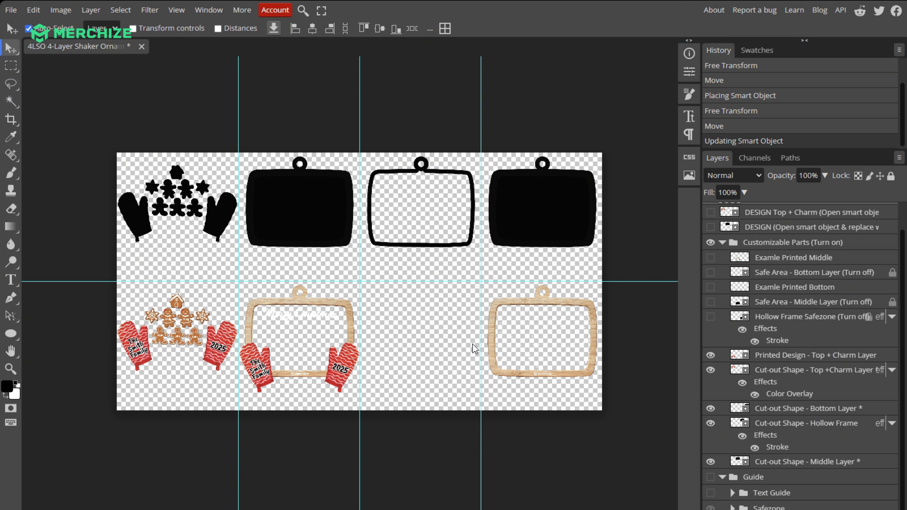
click(11, 10)
mouse_move(58, 181)
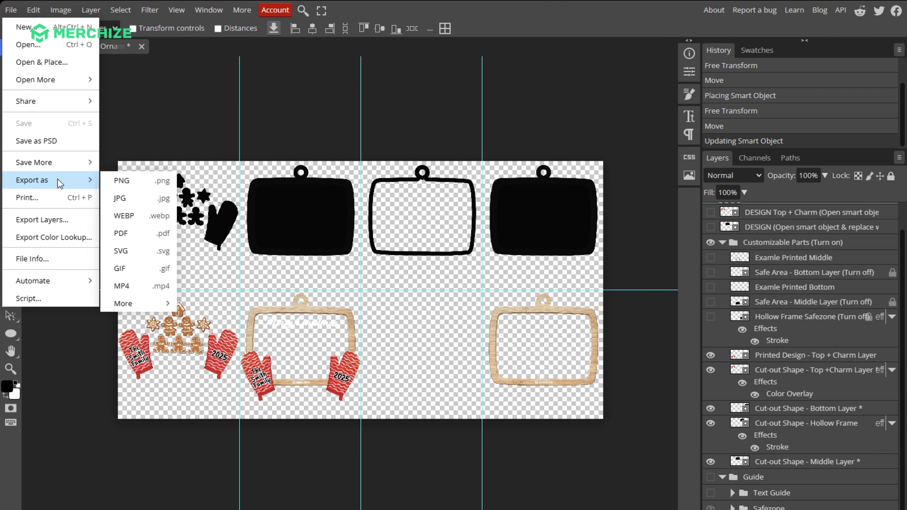
click(125, 180)
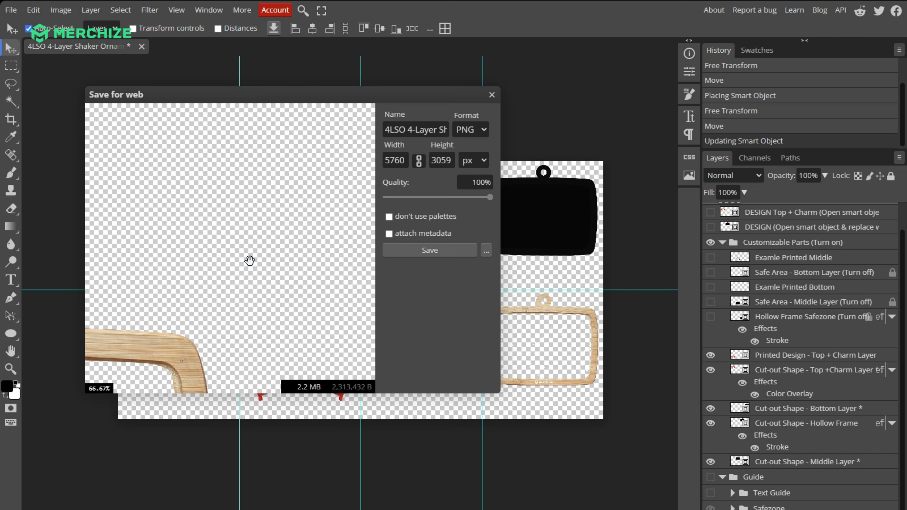
scroll(249, 261, down, 5)
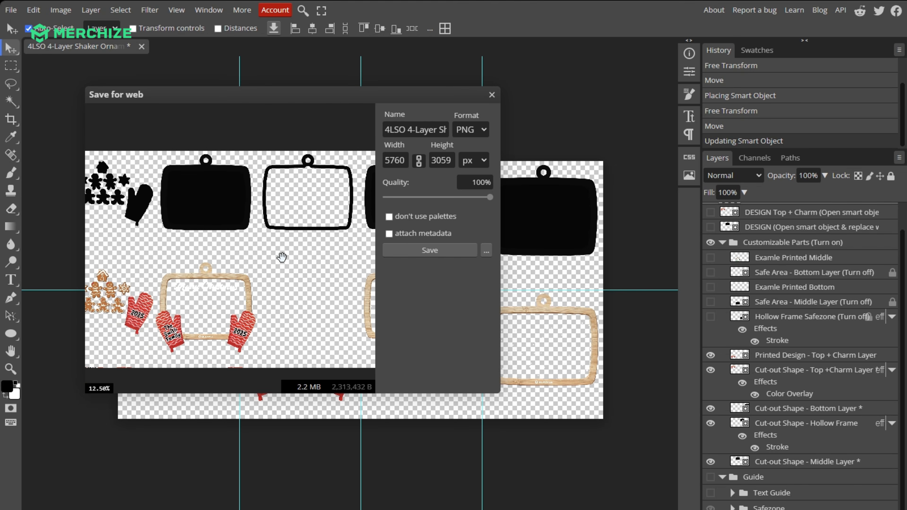
scroll(282, 257, down, 3)
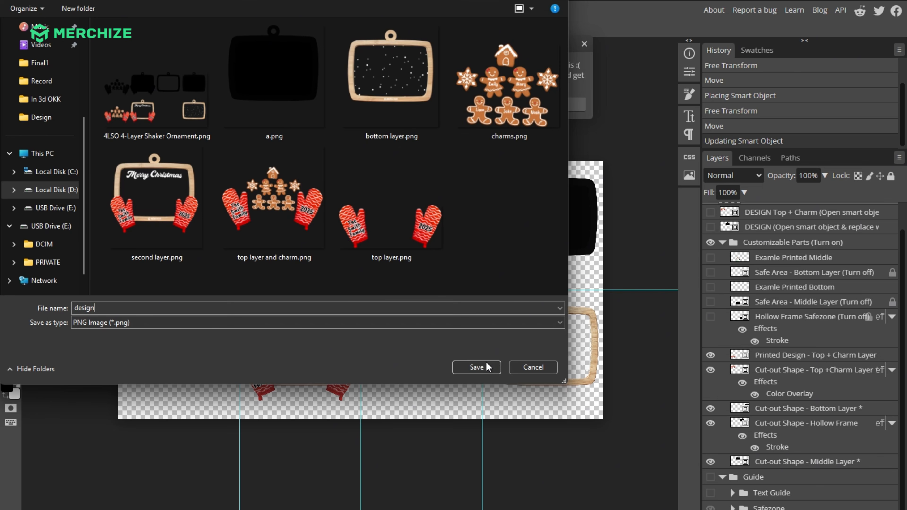
click(481, 366)
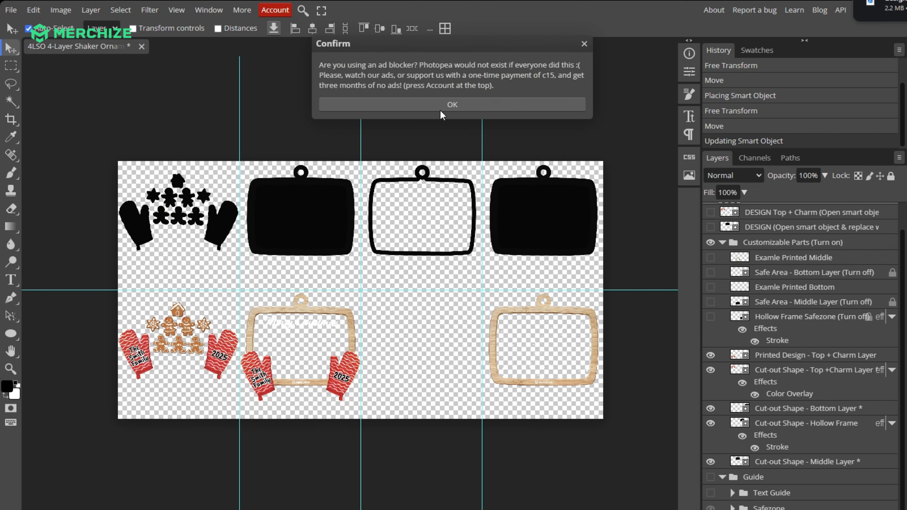
click(448, 105)
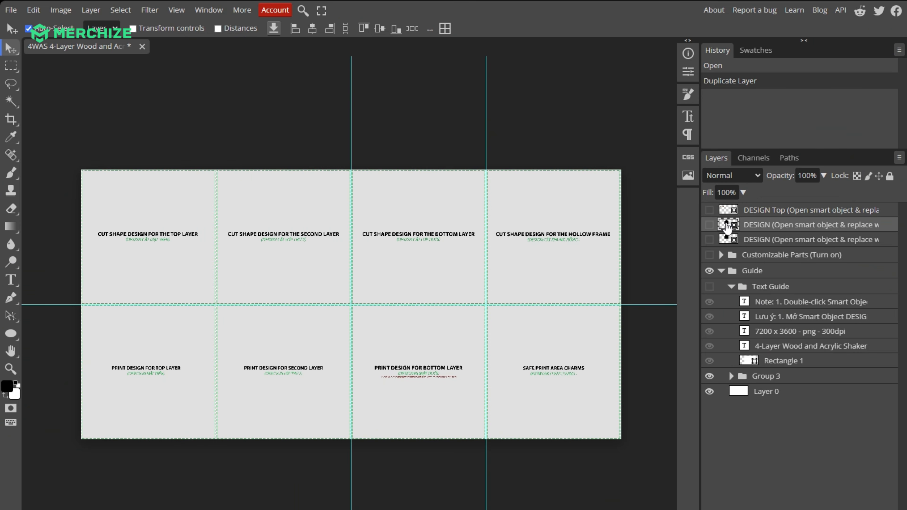
Step: In the duplicated DESIGN smart object, replace the sample shape with "bottom cut shape" and position it inside the safe print area
double_click(727, 225)
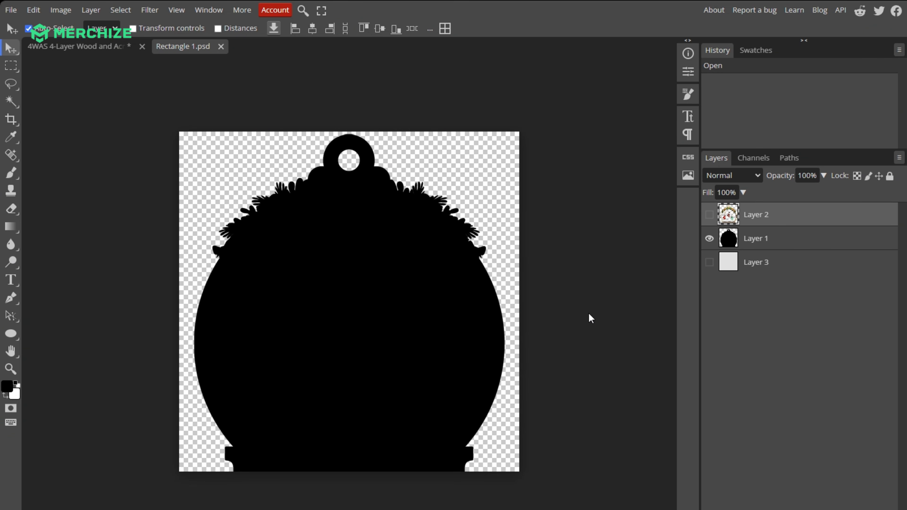
click(709, 238)
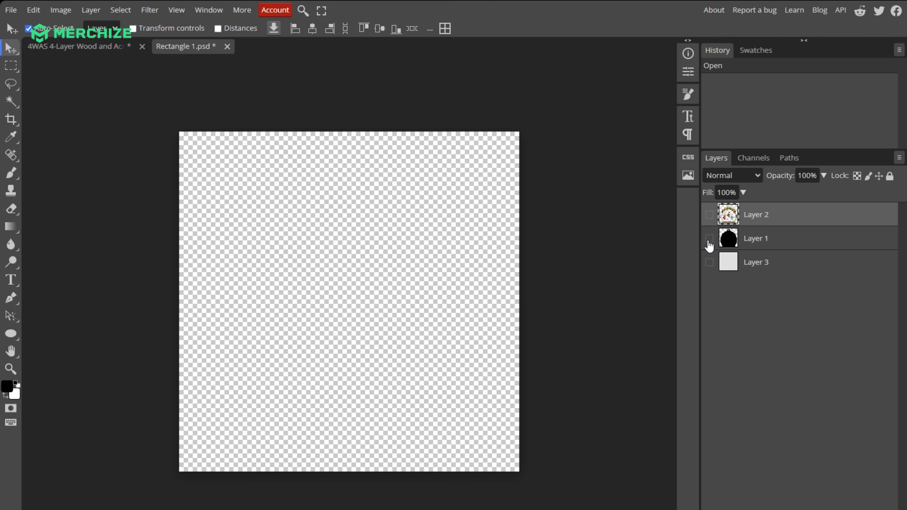
click(709, 262)
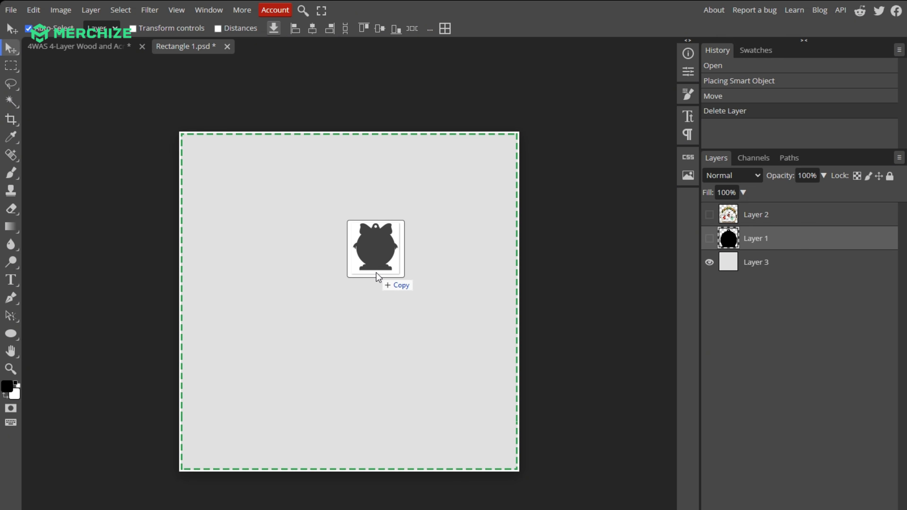
drag(376, 272, 377, 272)
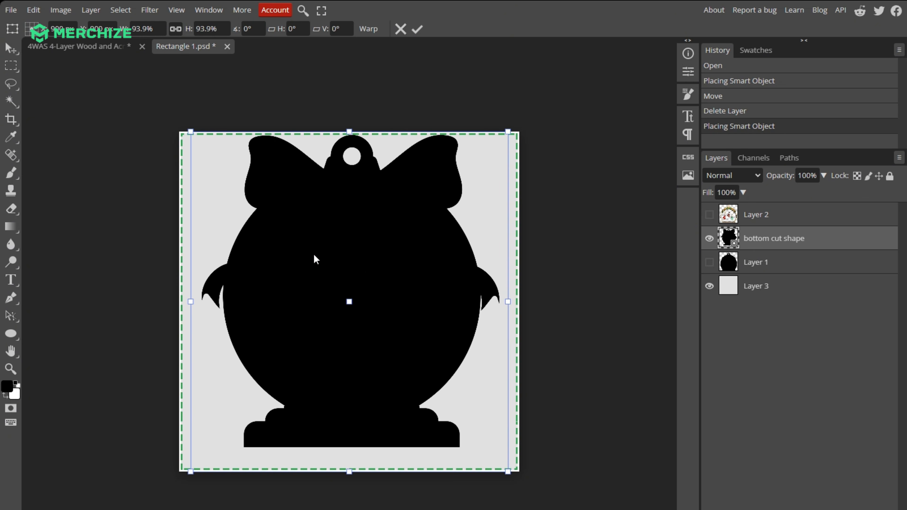
click(417, 28)
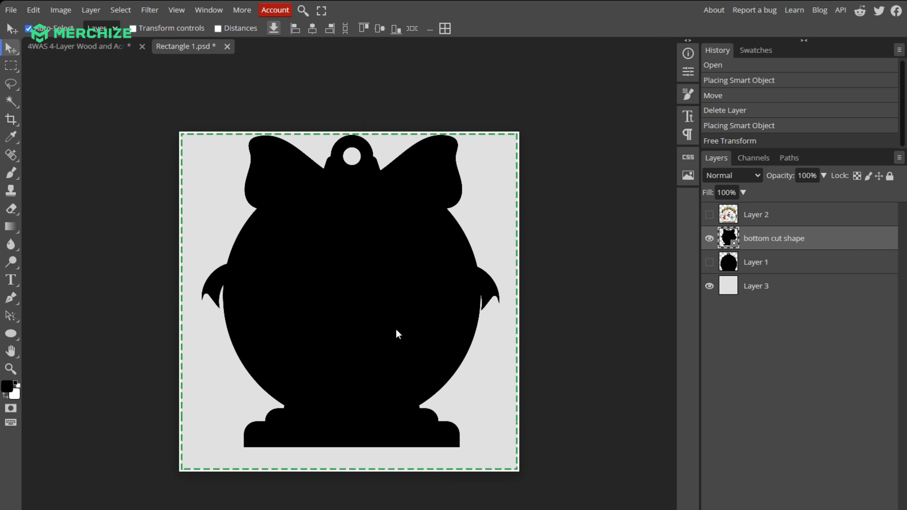
drag(398, 333, 398, 339)
Step: Hide the safe print area layer and save the cut shape smart object back to the template
click(709, 285)
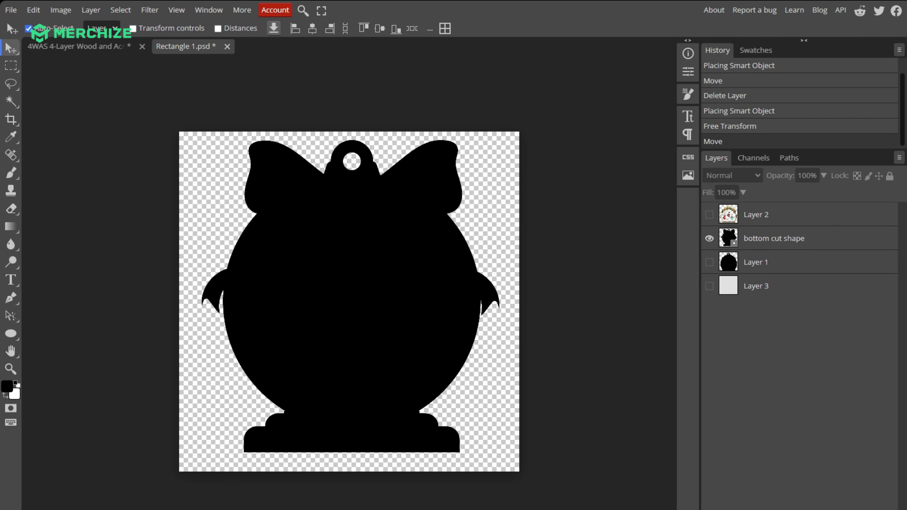
click(11, 10)
click(39, 123)
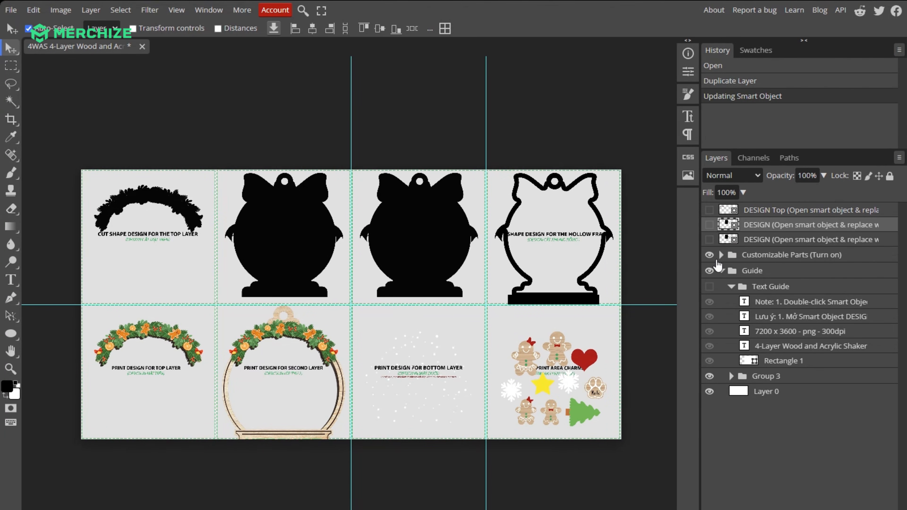
Step: Show the bottom and middle layer safe areas, and hide the example printed bottom, example printed middle and top-layer alignment pieces
click(720, 254)
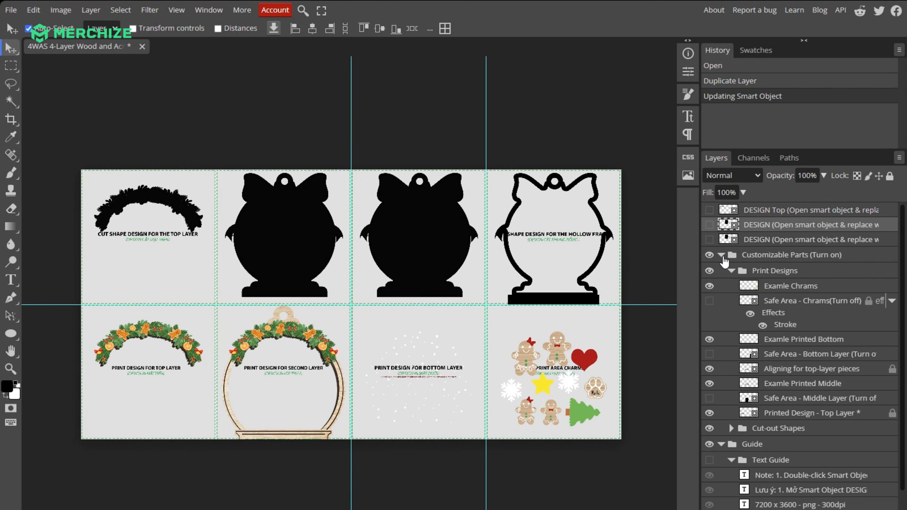
click(709, 354)
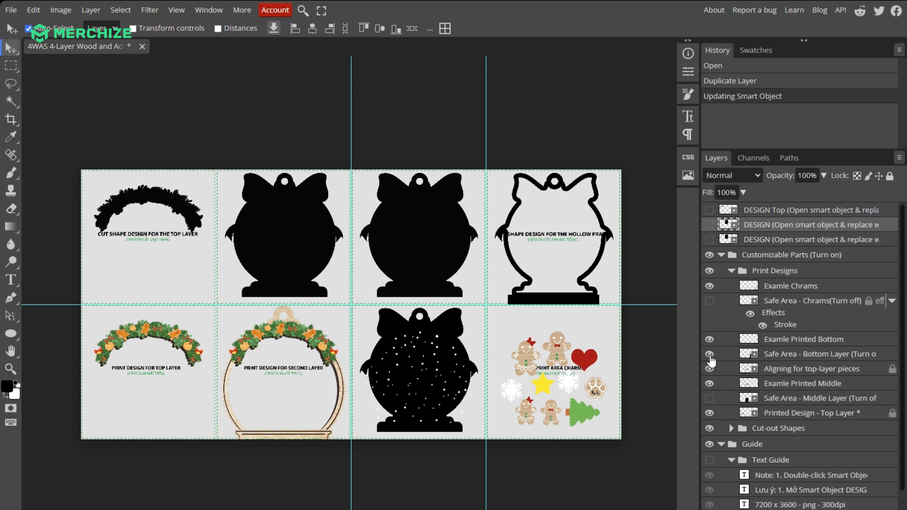
click(709, 398)
click(710, 339)
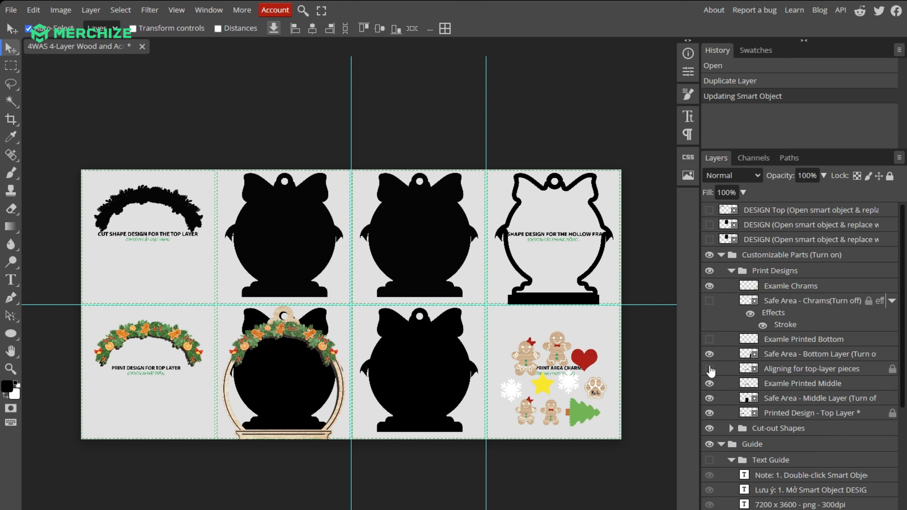
click(709, 368)
click(710, 383)
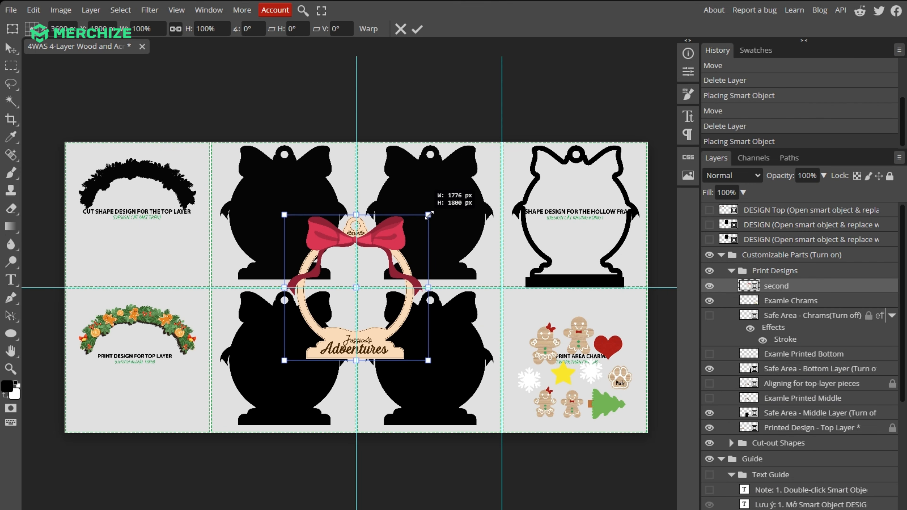
Step: Fit the "second" and "bottom" artworks over the middle and bottom layers' safe areas, and hide both safe area layers
key(Return)
drag(407, 235, 312, 309)
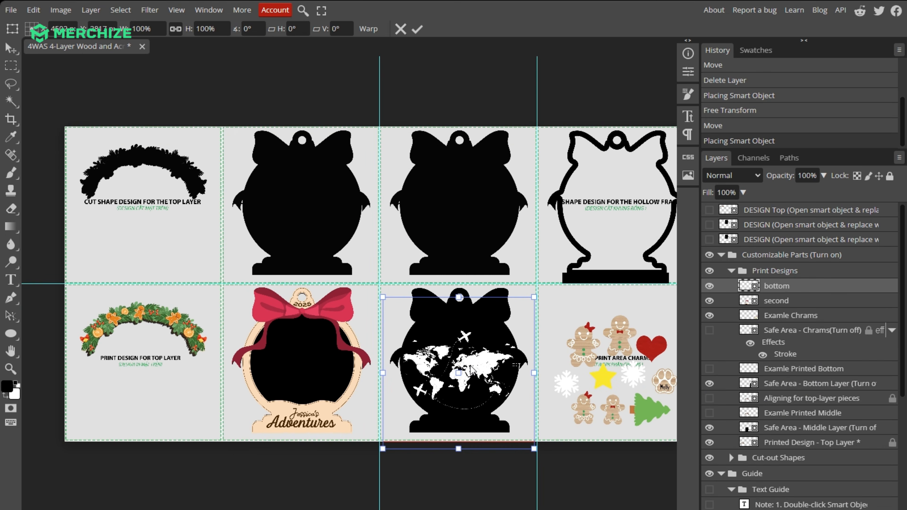
key(Return)
scroll(472, 370, up, 3)
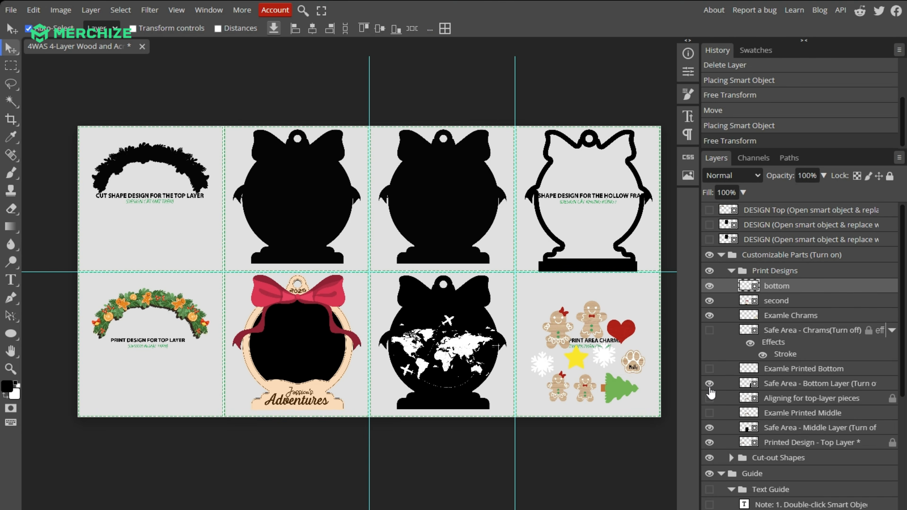
click(709, 383)
click(710, 428)
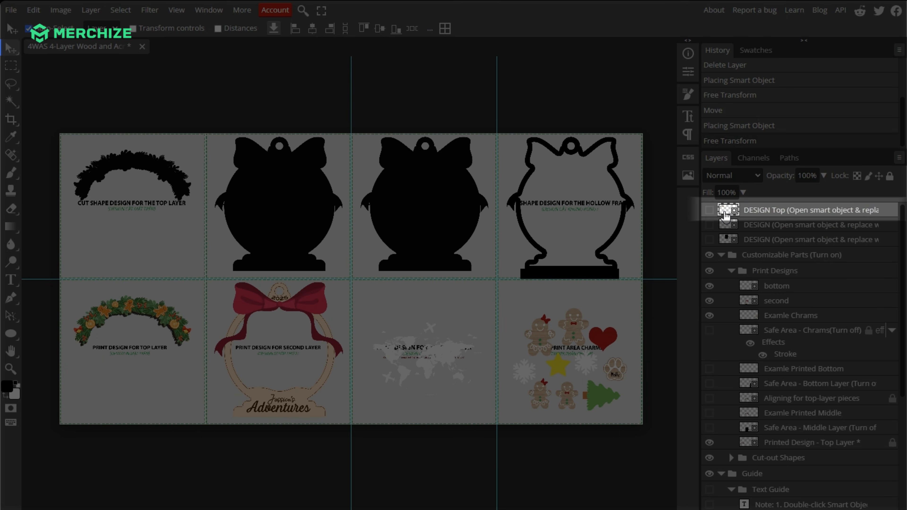
Step: In the DESIGN Top smart object, replace the sample garland with the "top" bow artwork inside the safe print area
double_click(725, 215)
click(709, 216)
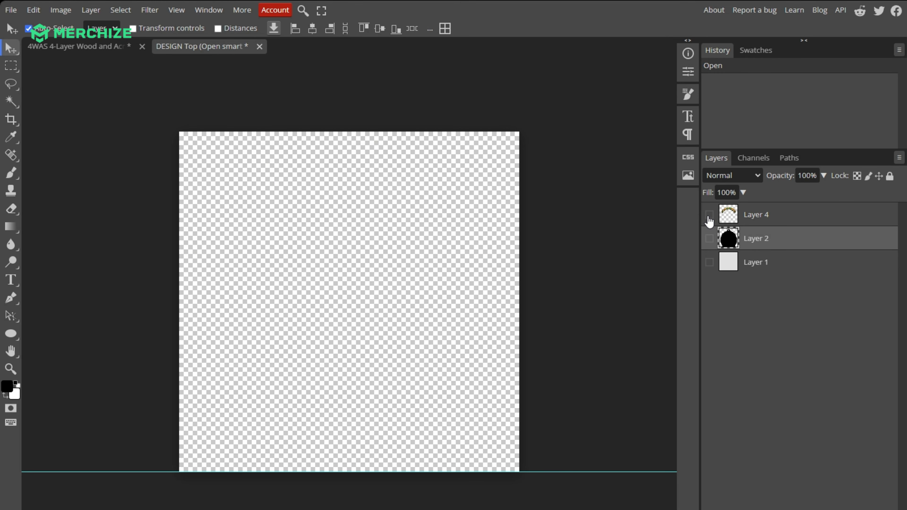
click(709, 262)
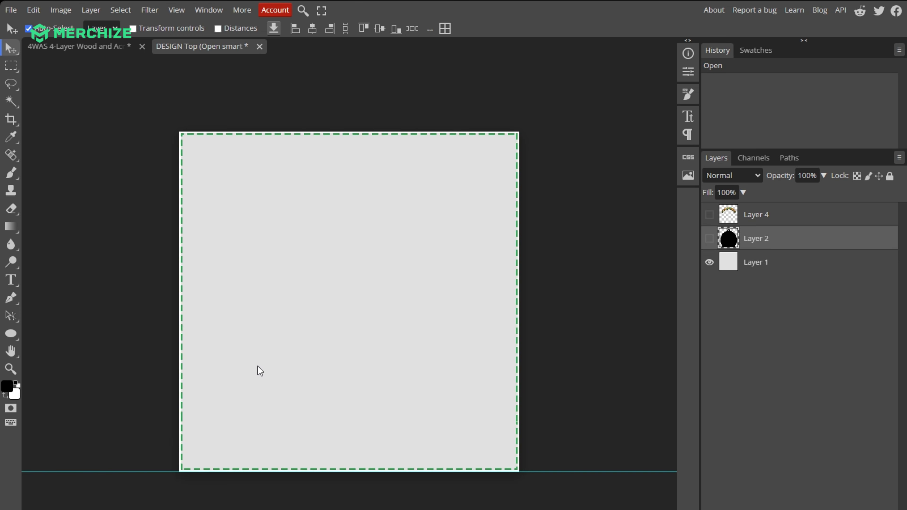
drag(259, 370, 334, 303)
click(415, 31)
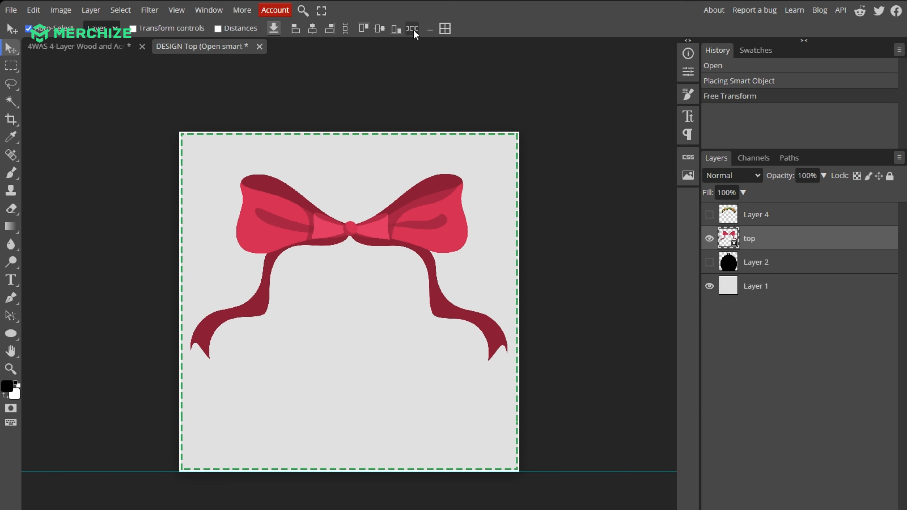
Step: Hide the safe print area layer, save the DESIGN Top smart object and return to the main template
click(709, 290)
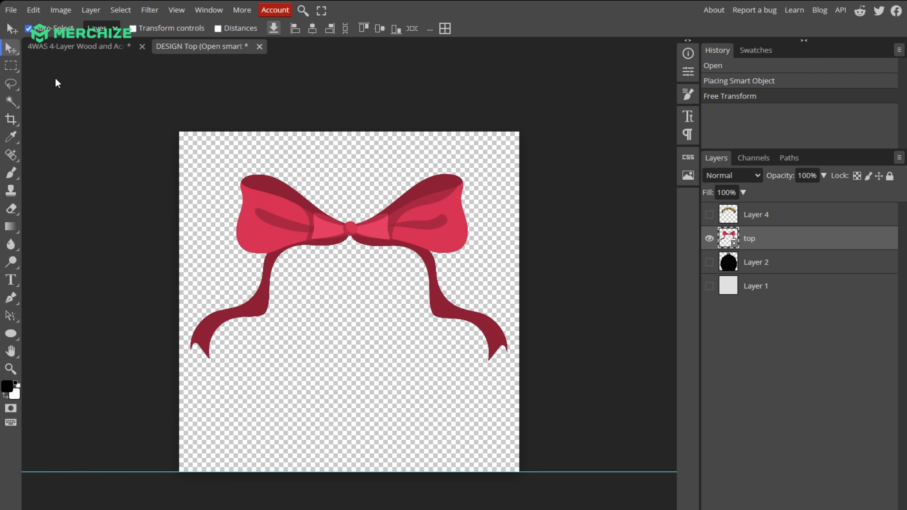
click(12, 11)
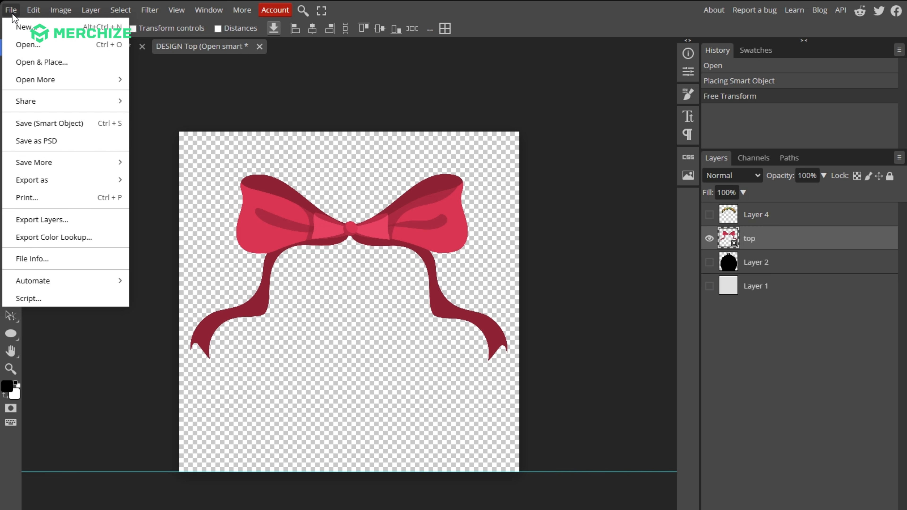
click(55, 123)
click(87, 46)
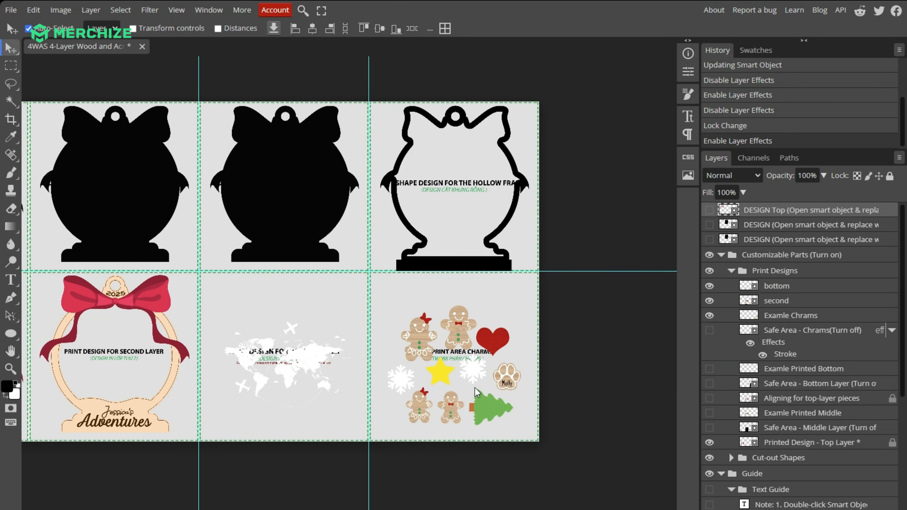
Step: Hide the example charms layer and show the charms safe area layer in the Print Designs group
scroll(474, 388, up, 3)
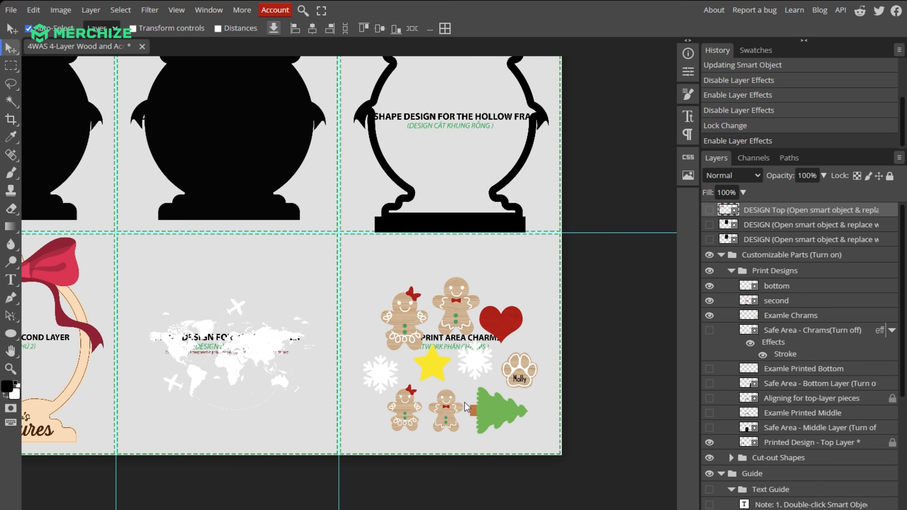
scroll(467, 407, up, 1)
click(709, 315)
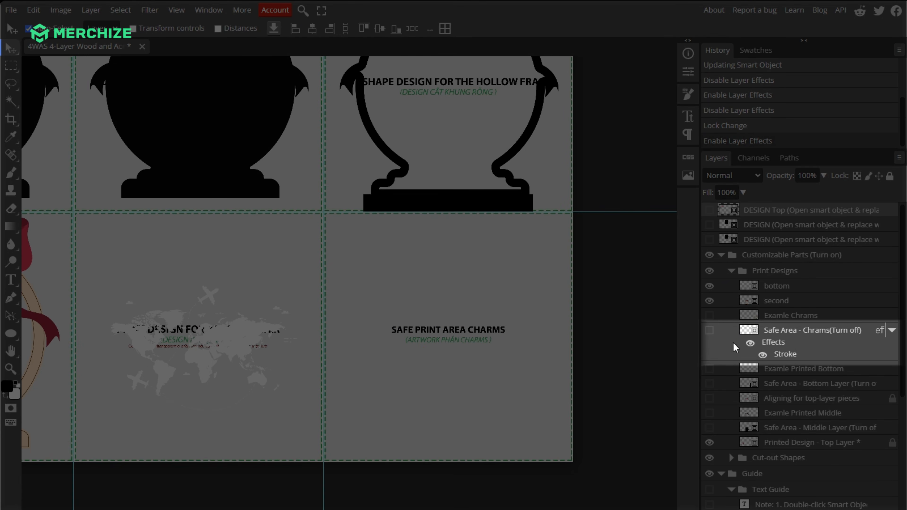
click(710, 330)
Step: Place the "charm" artwork within the charms safe area, adjust its position, and hide the safe area layer
drag(90, 202, 468, 335)
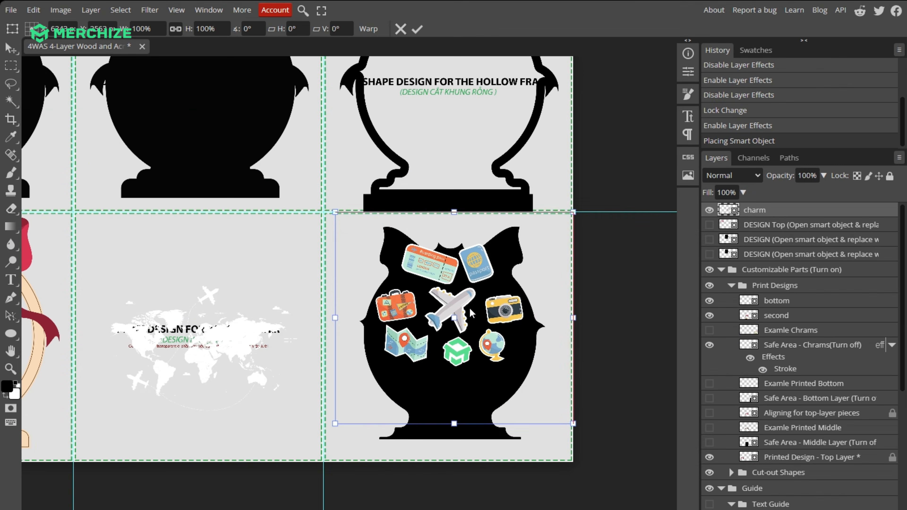
click(418, 29)
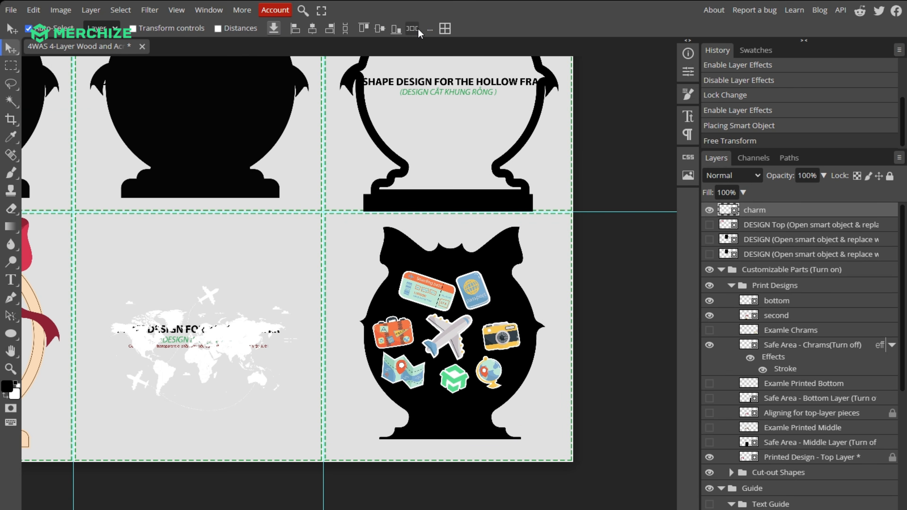
drag(479, 301, 483, 307)
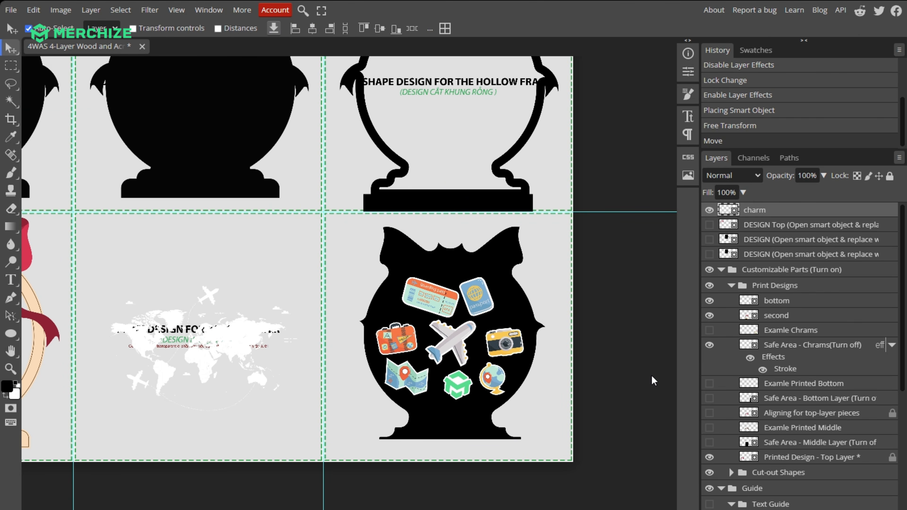
click(709, 345)
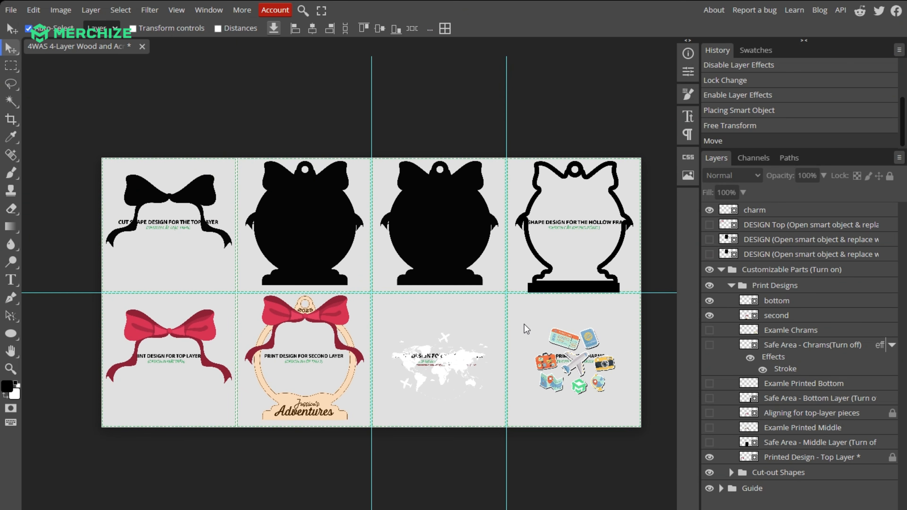
Step: Hide the Guide group, open the PNG export settings for the template, and check the full layout in the preview
click(709, 488)
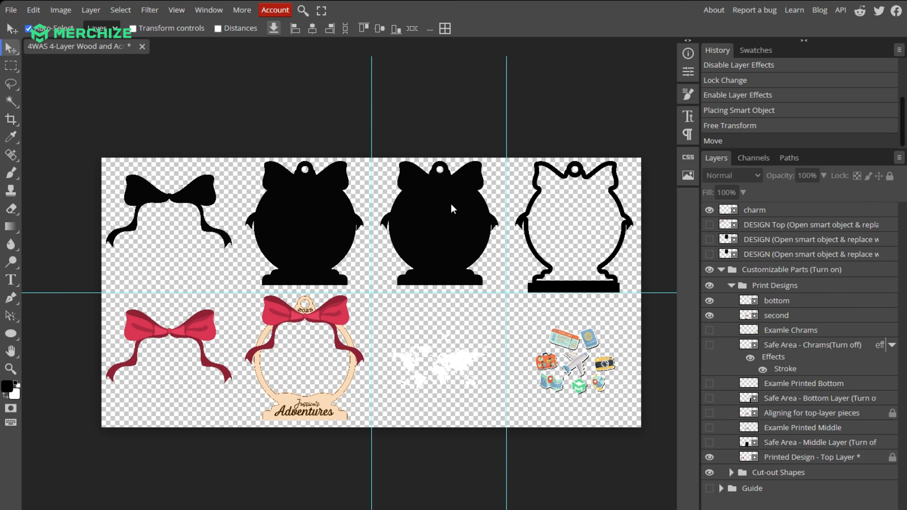
click(11, 9)
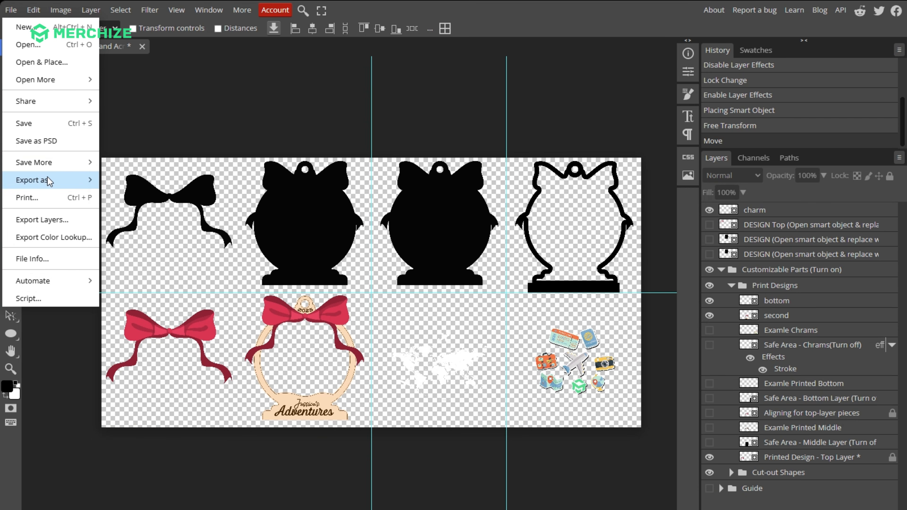
mouse_move(48, 182)
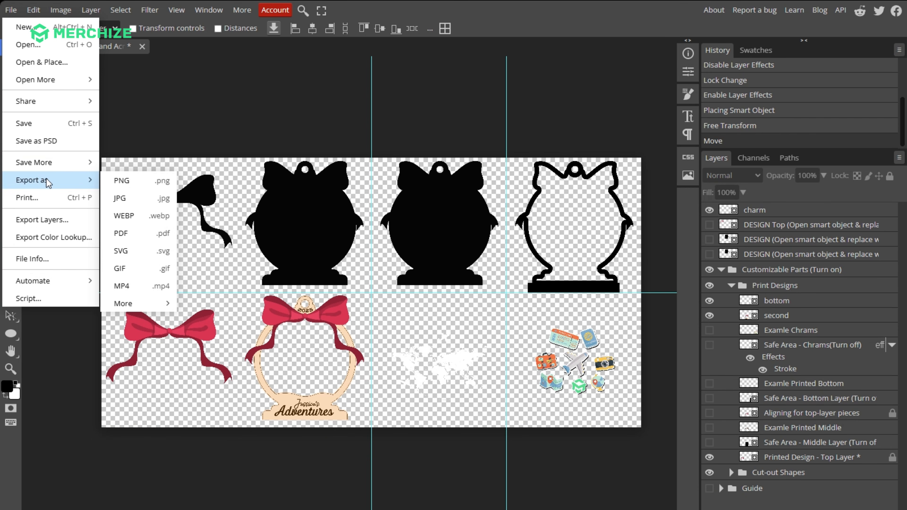
click(130, 185)
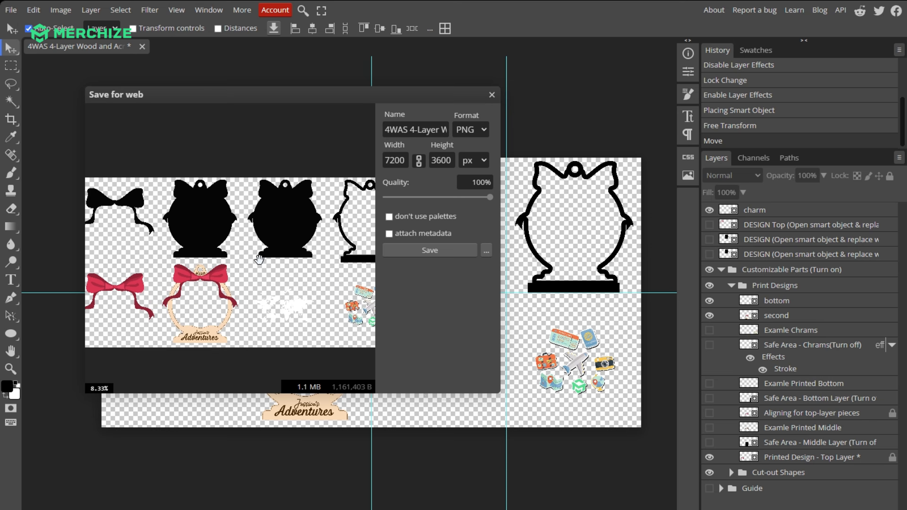
drag(261, 264, 263, 266)
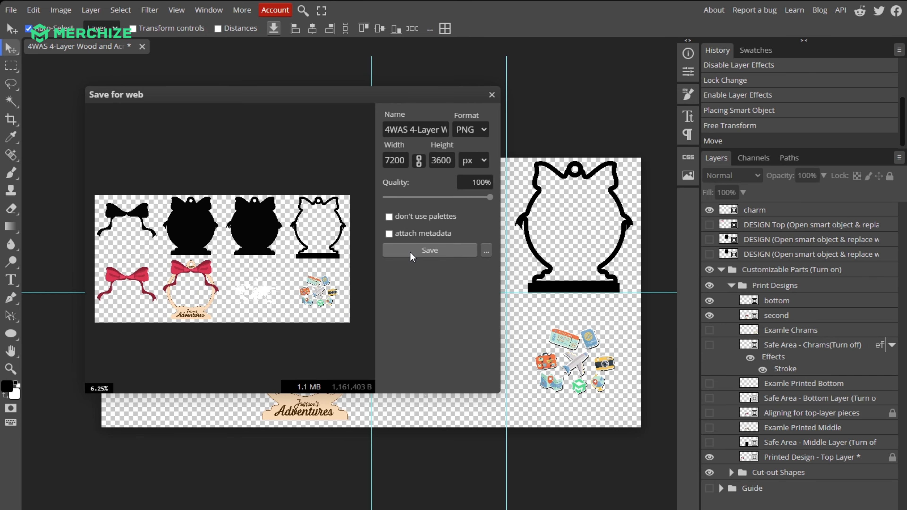